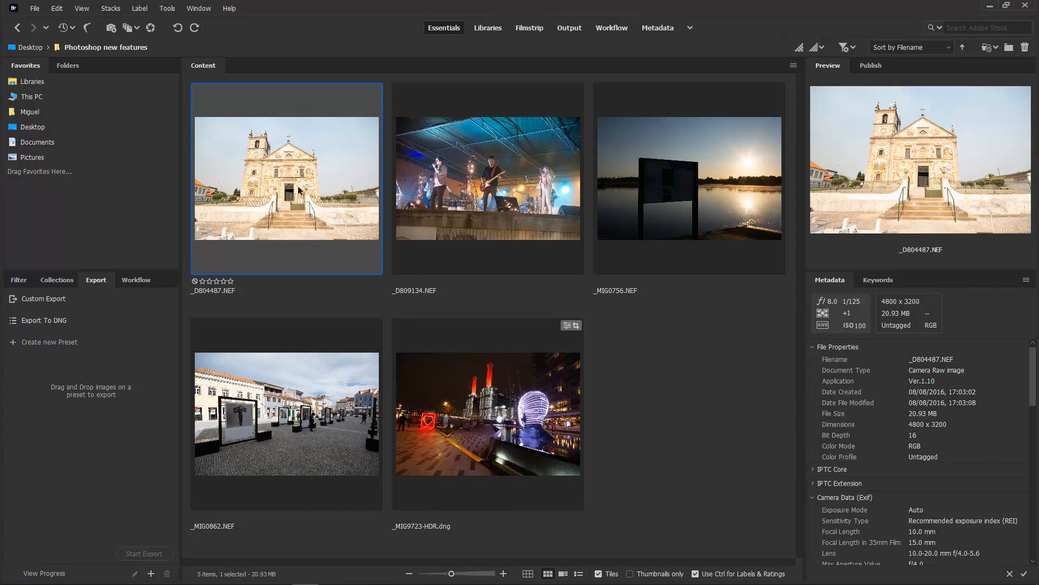
Step: Open _D804487.NEF in Camera Raw and expand the window to full screen
double_click(274, 194)
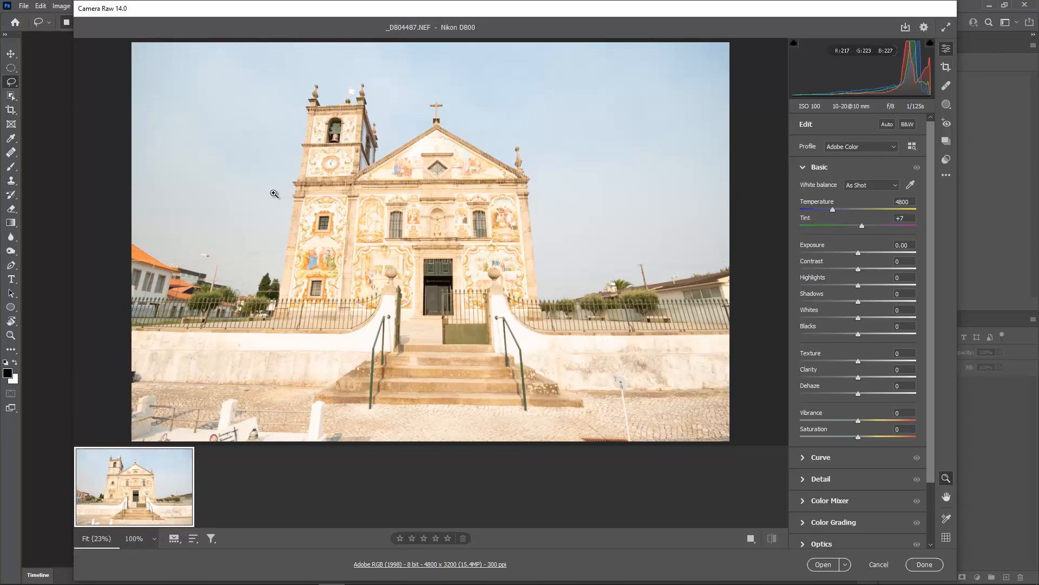
left_click(947, 28)
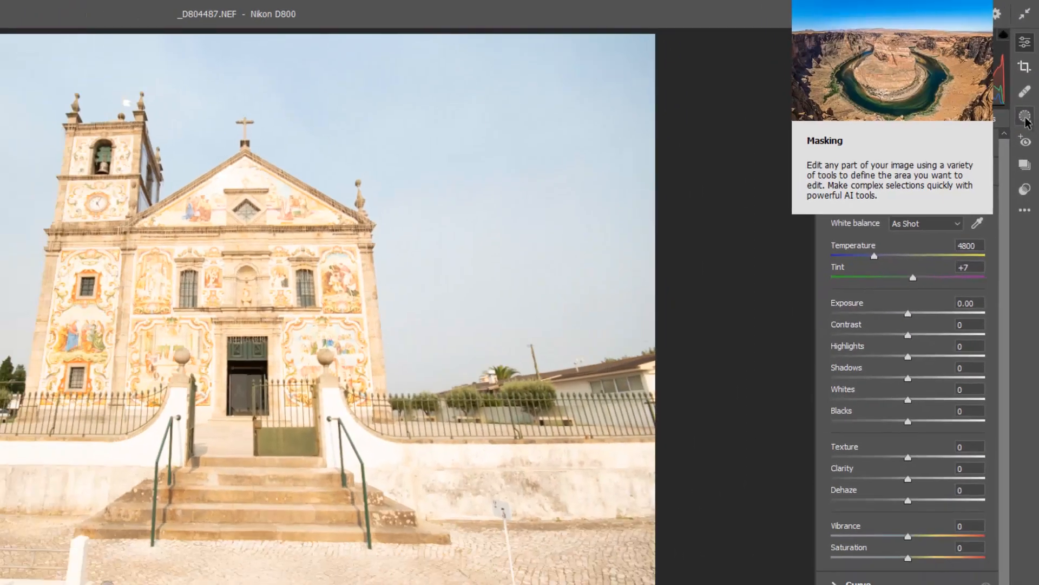
Step: Mask the church with Select Subject and lower the mask's exposure to -2.95
left_click(1026, 118)
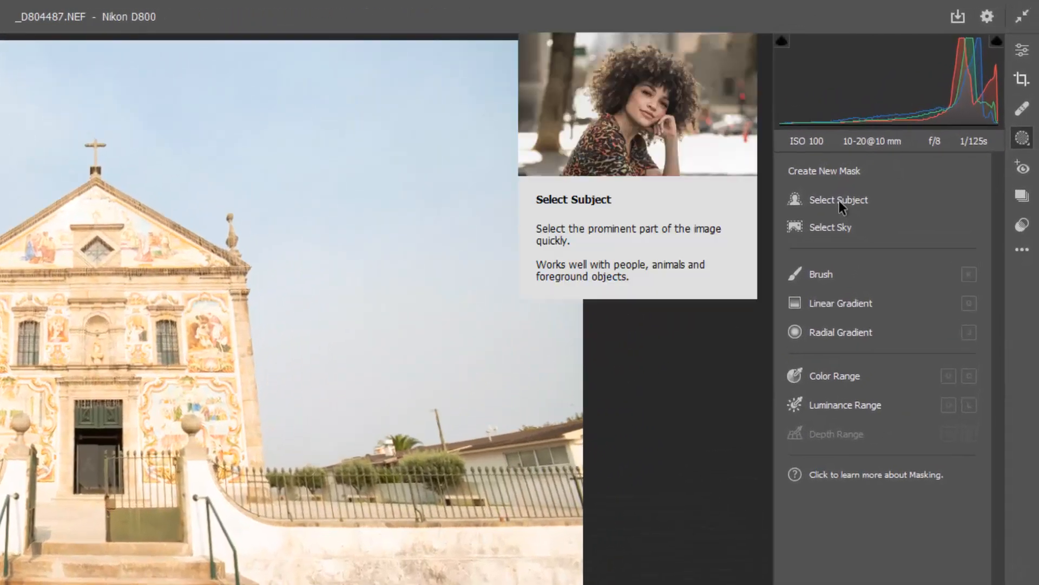
left_click(888, 151)
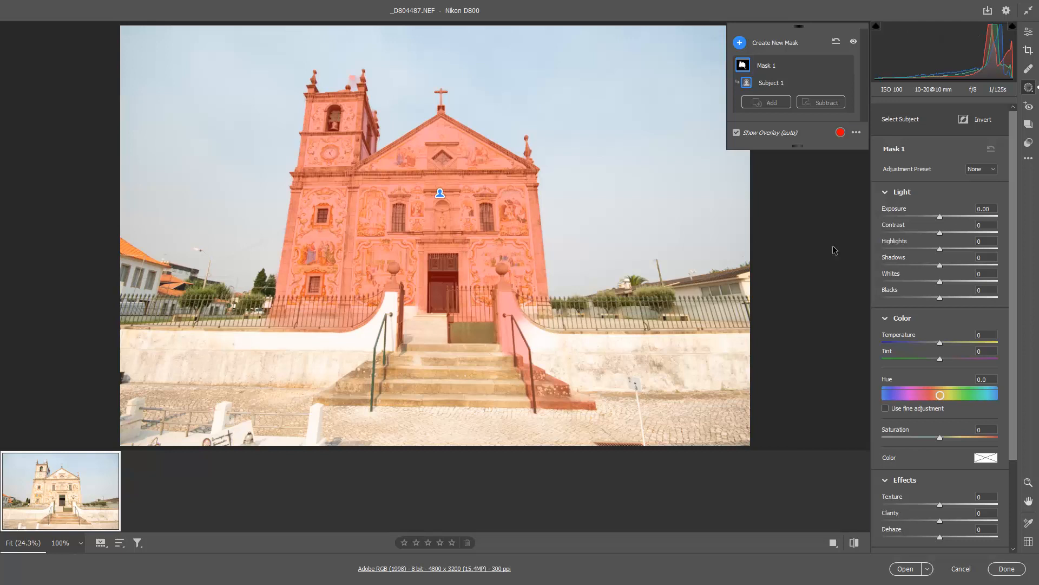
left_click_drag(940, 217, 898, 218)
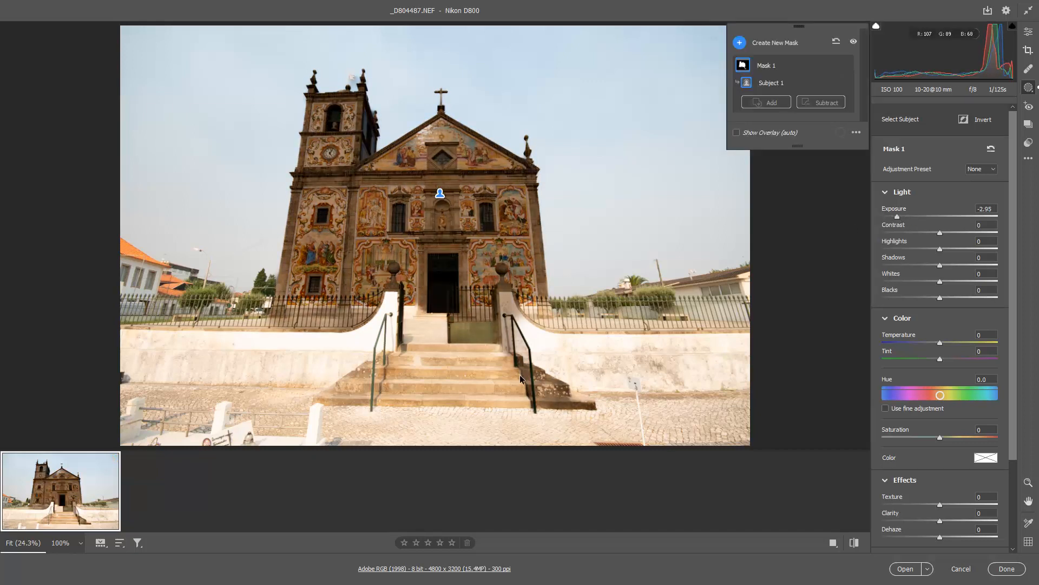
Step: Brush the stone edge beside the stairs out of the church mask and set its exposure to -1.55 and contrast to +22
left_click(808, 104)
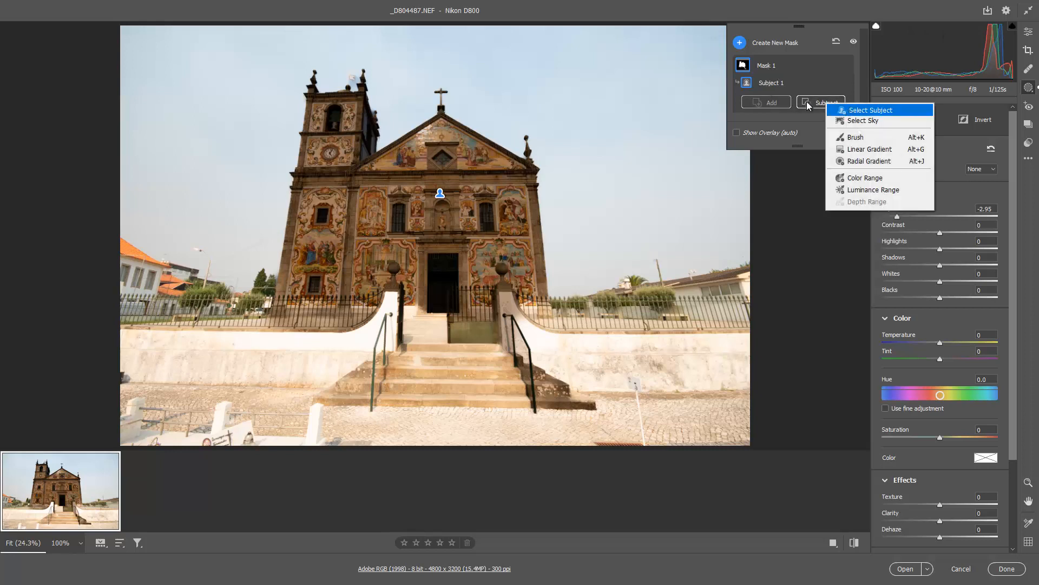
left_click(845, 137)
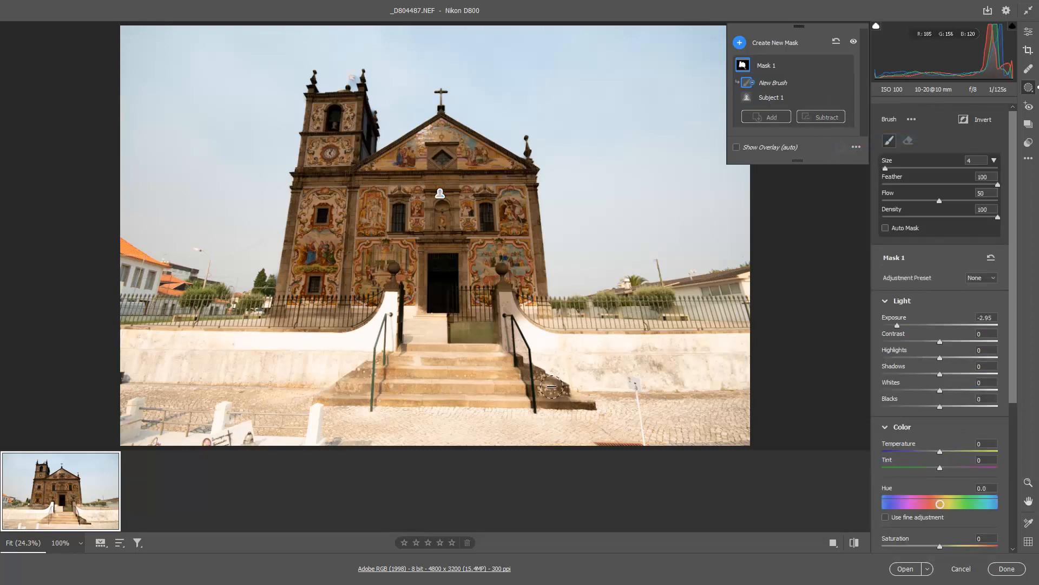
mouse_move(552, 386)
left_mouse_down()
mouse_move(580, 396)
mouse_move(535, 406)
mouse_move(542, 399)
mouse_move(529, 359)
mouse_move(520, 364)
mouse_move(566, 393)
mouse_move(530, 381)
mouse_move(549, 399)
mouse_move(520, 372)
mouse_move(509, 298)
mouse_move(522, 379)
mouse_move(542, 398)
left_mouse_up()
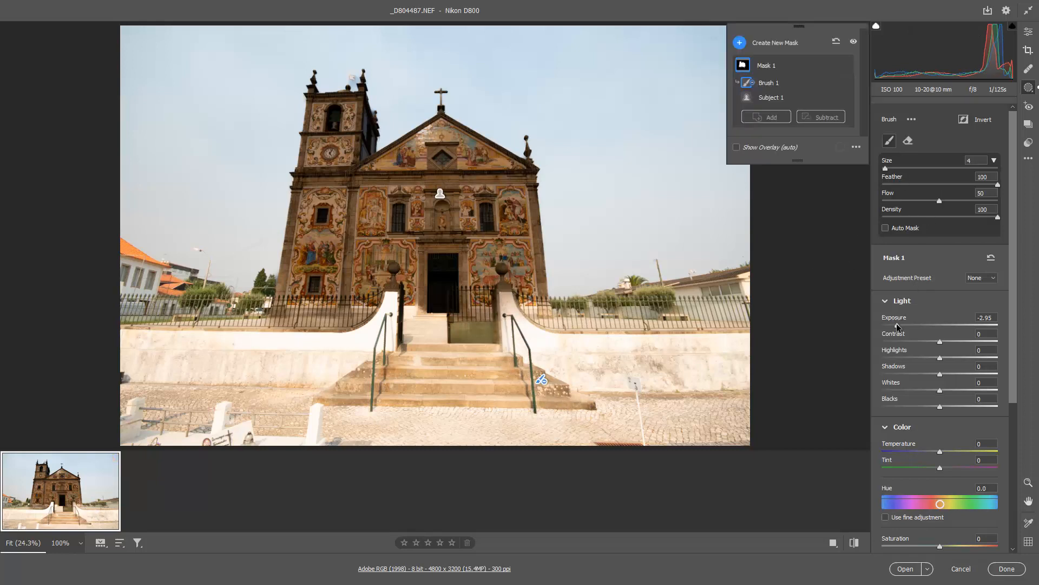
left_click_drag(897, 325, 954, 343)
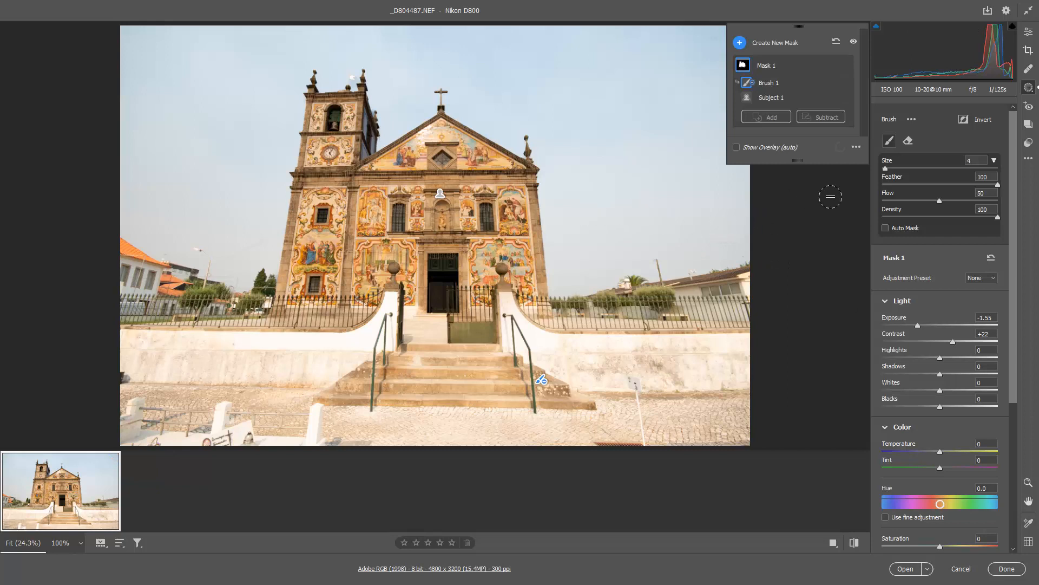
Step: Create a new Select Sky mask and lower its exposure to -1.60
left_click(767, 46)
left_click(779, 50)
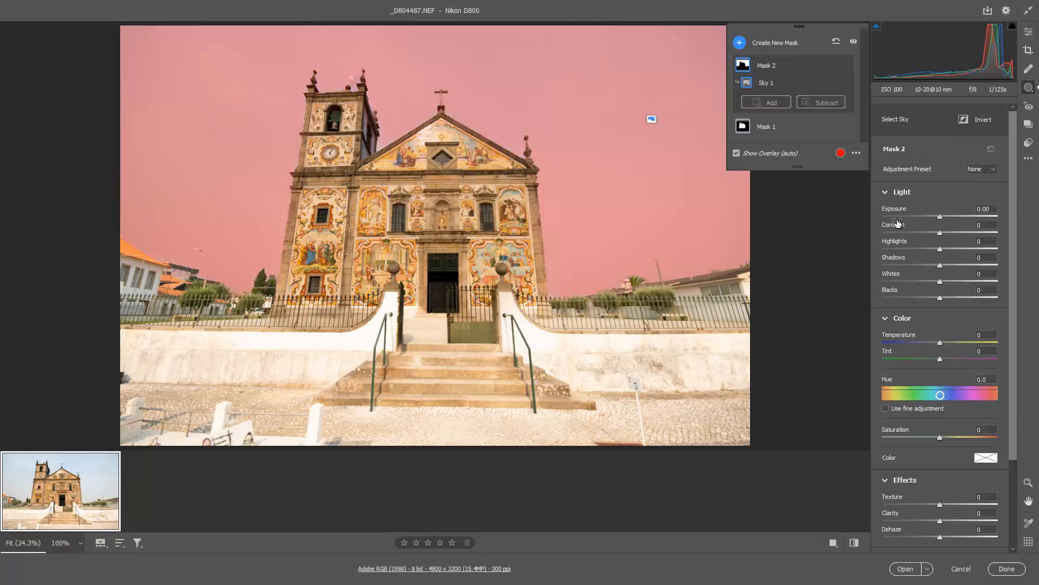
left_click_drag(941, 217, 918, 218)
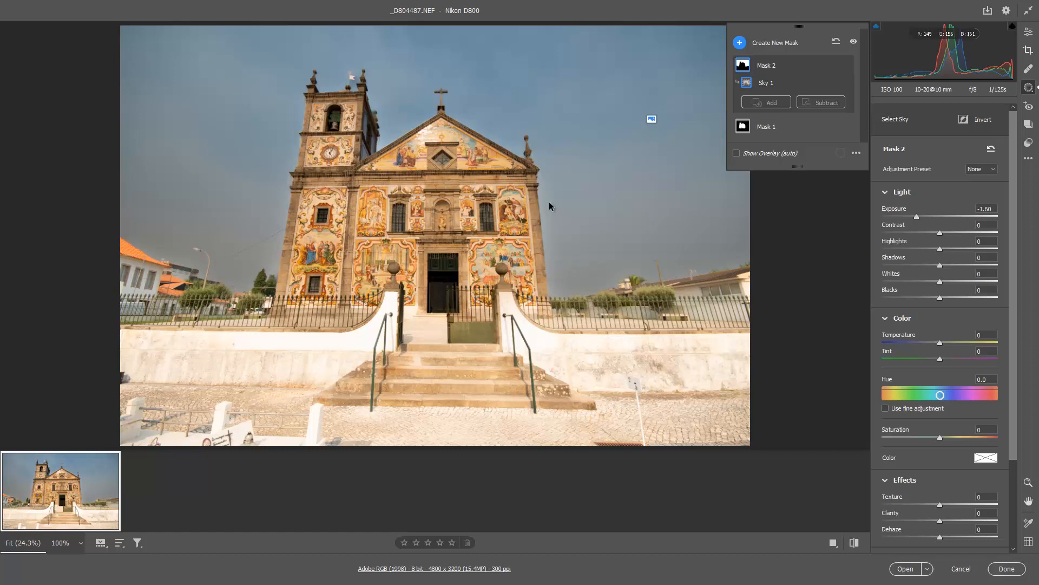
Step: Open the edited church photo in Photoshop and apply Sky Replacement with the blue cloudy sky, output to New Layers
left_click(905, 569)
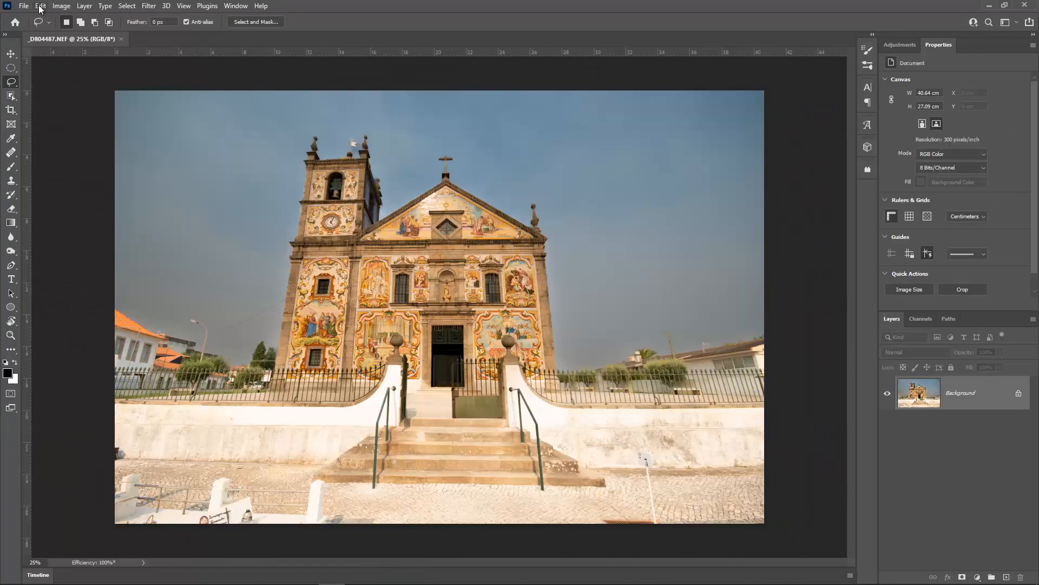
left_click(41, 7)
left_click(71, 283)
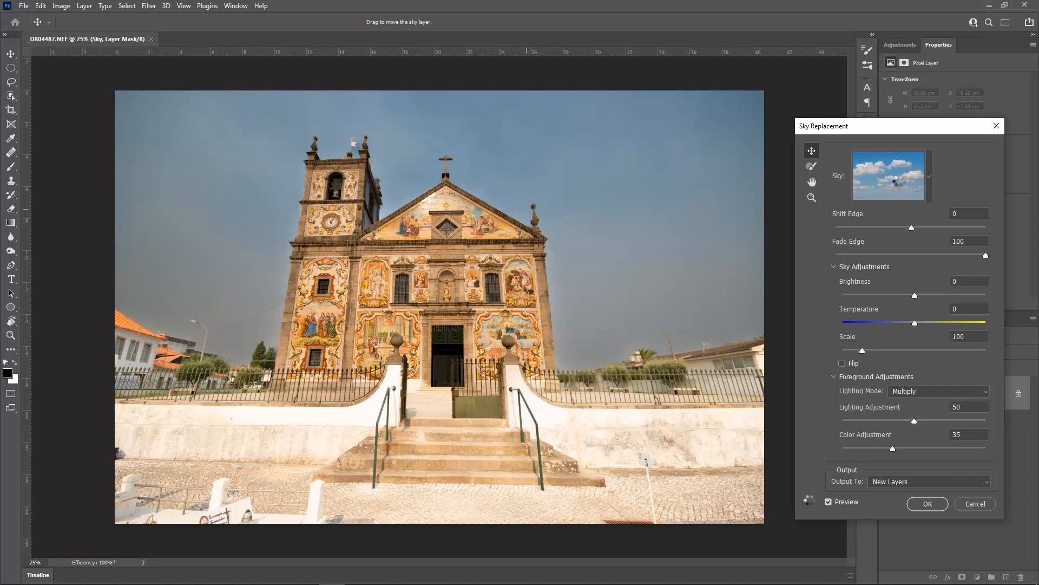
left_click(928, 503)
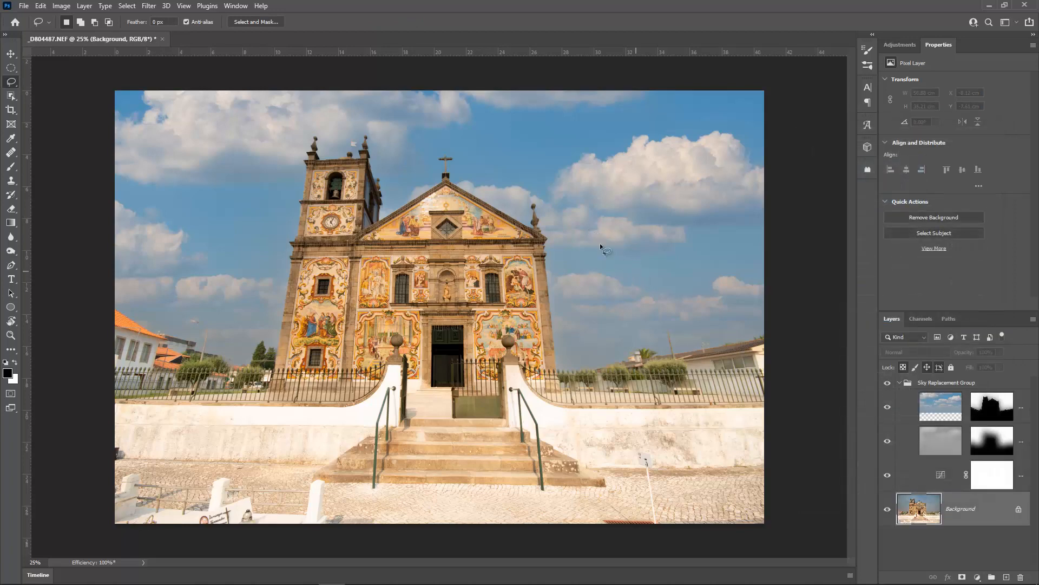
Step: Close the church document without saving, switch to Bridge and open _D809134.NEF in Camera Raw
left_click(162, 39)
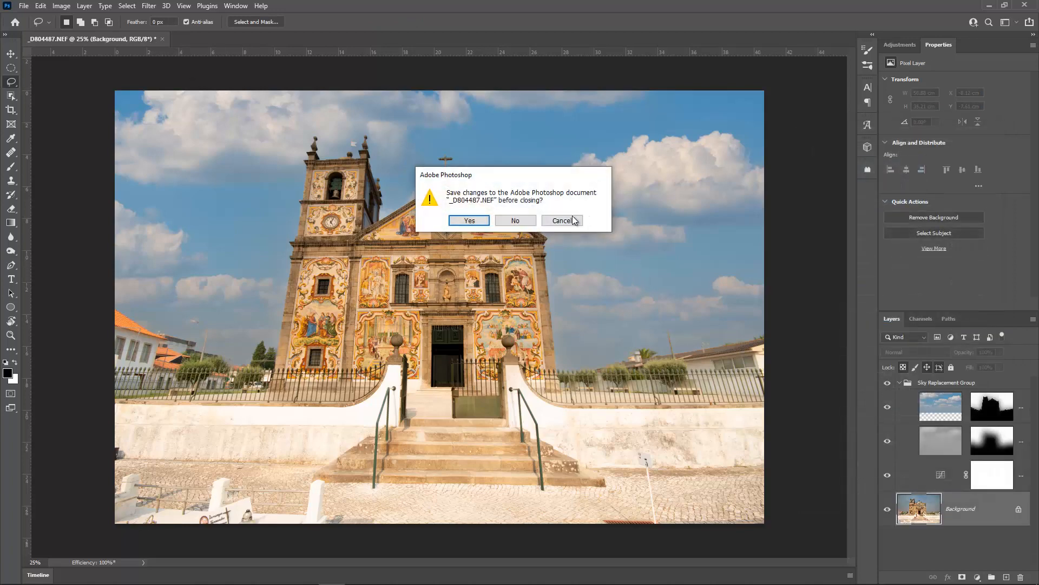
left_click(515, 220)
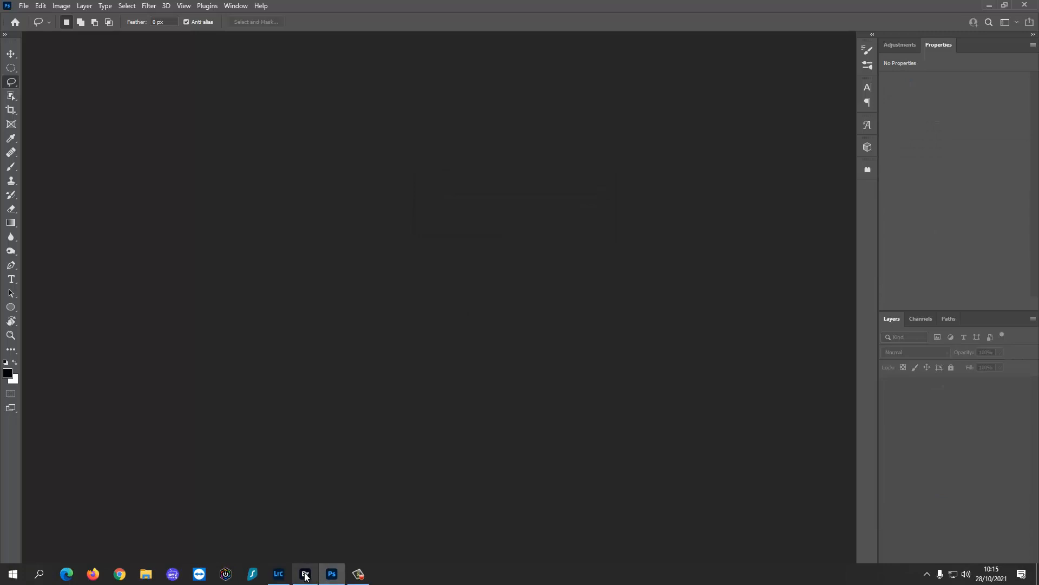
left_click(305, 575)
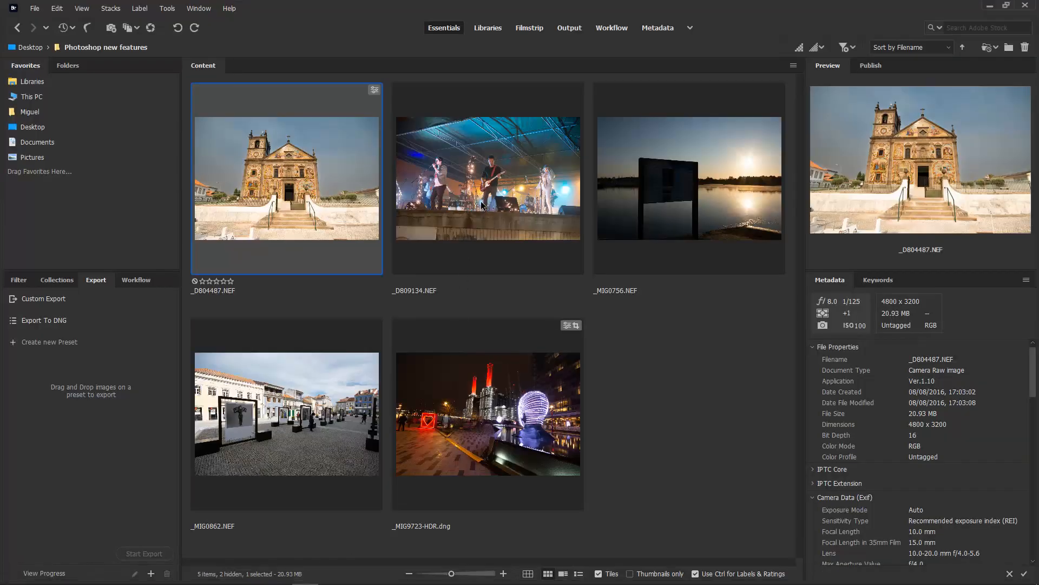
double_click(482, 204)
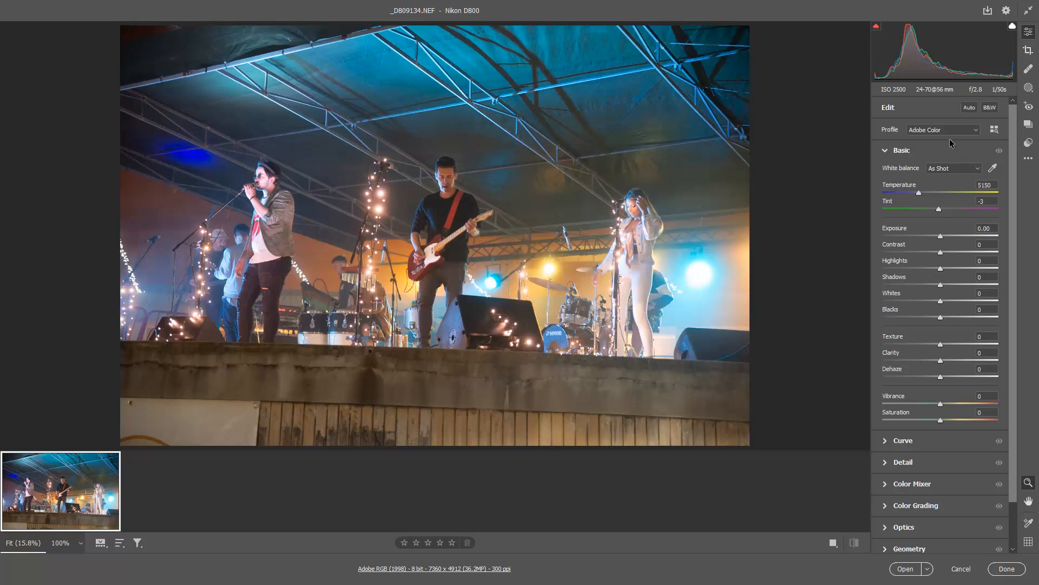
Step: Mask the performers with Select Subject and subtract the singer in the grey jacket using a size 9 brush
left_click(1029, 87)
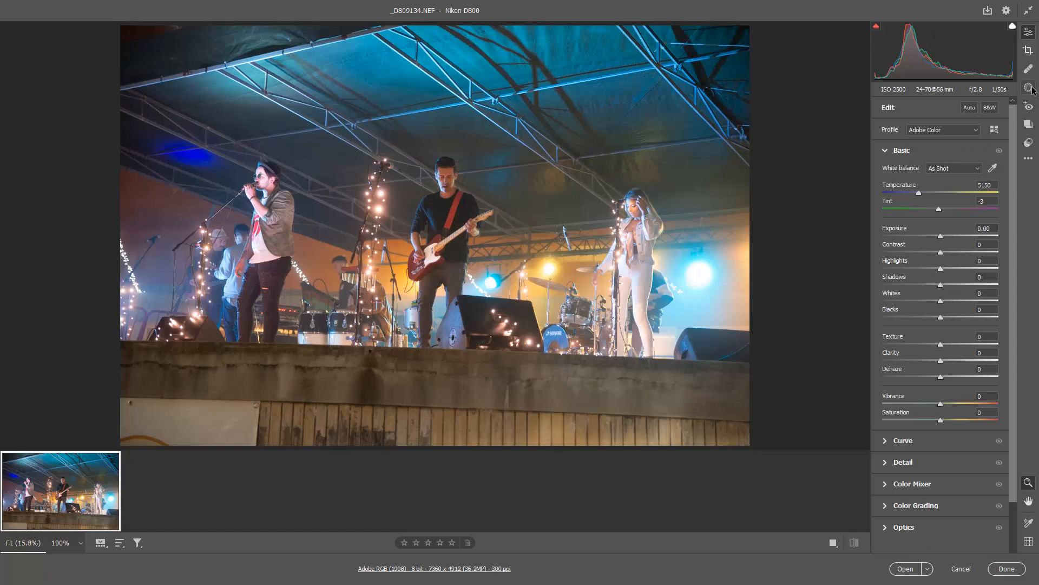
left_click(910, 128)
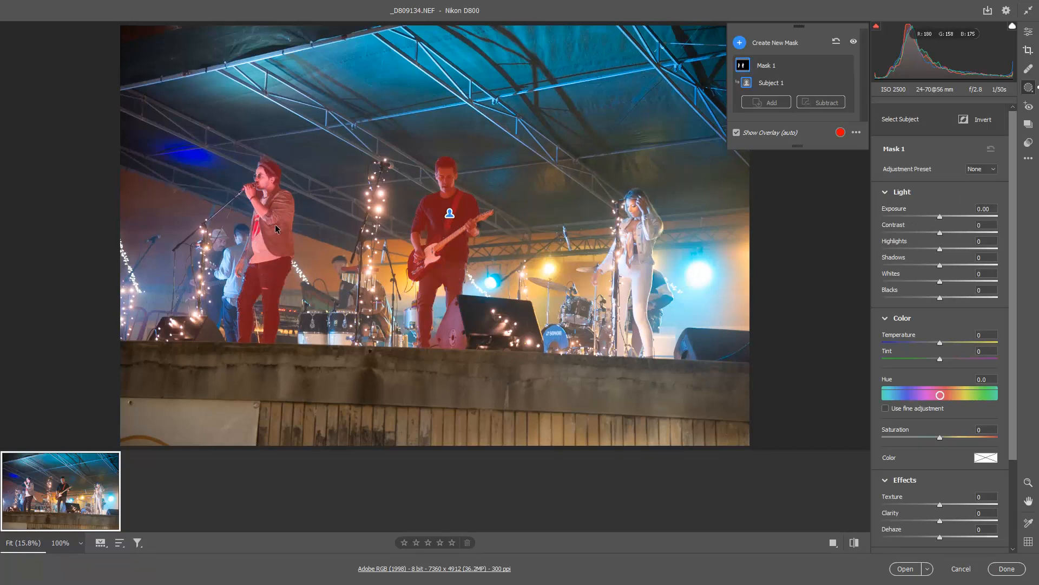
left_click(823, 103)
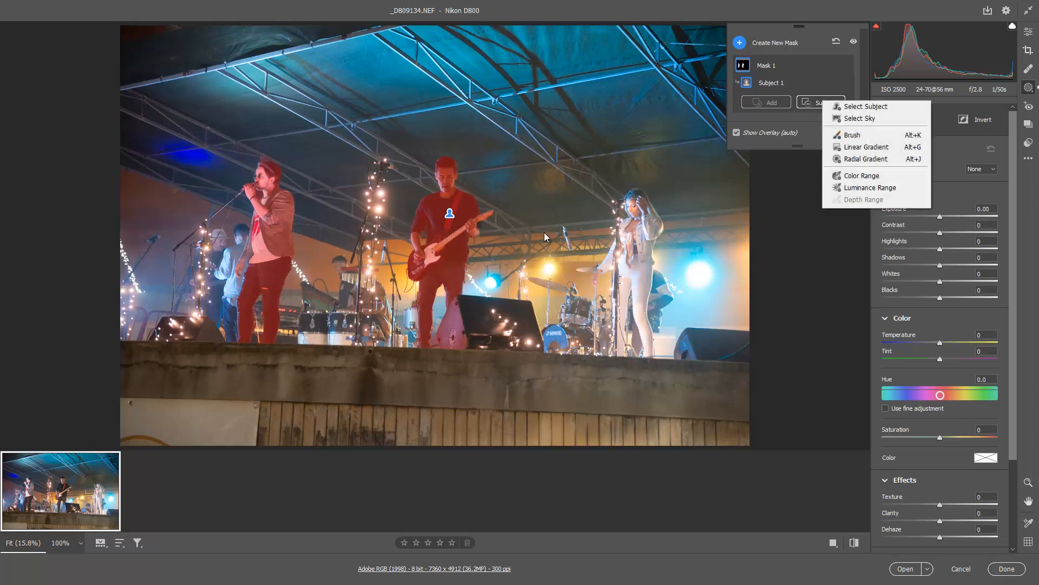
left_click(853, 134)
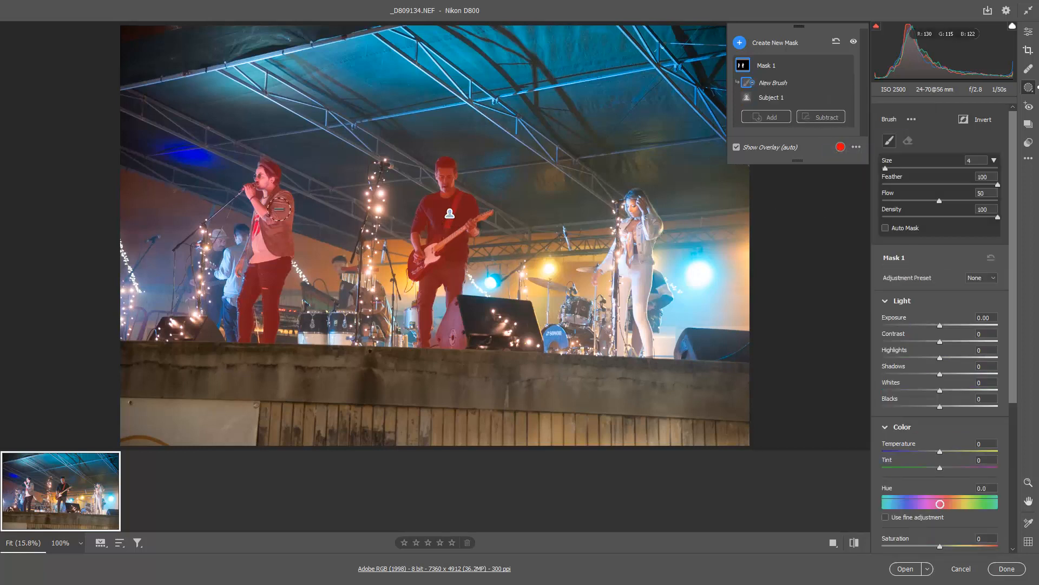
key("bracketright")
key("bracketright")
key("bracketright")
key("bracketright")
key("bracketright")
mouse_move(260, 178)
left_mouse_down()
mouse_move(260, 305)
mouse_move(273, 176)
mouse_move(267, 328)
mouse_move(253, 226)
mouse_move(261, 300)
mouse_move(266, 194)
mouse_move(273, 266)
mouse_move(292, 199)
left_mouse_up()
Step: Raise the guitarist mask's exposure to +0.60, and dismiss Camera Raw discarding all changes
left_click_drag(942, 332, 946, 328)
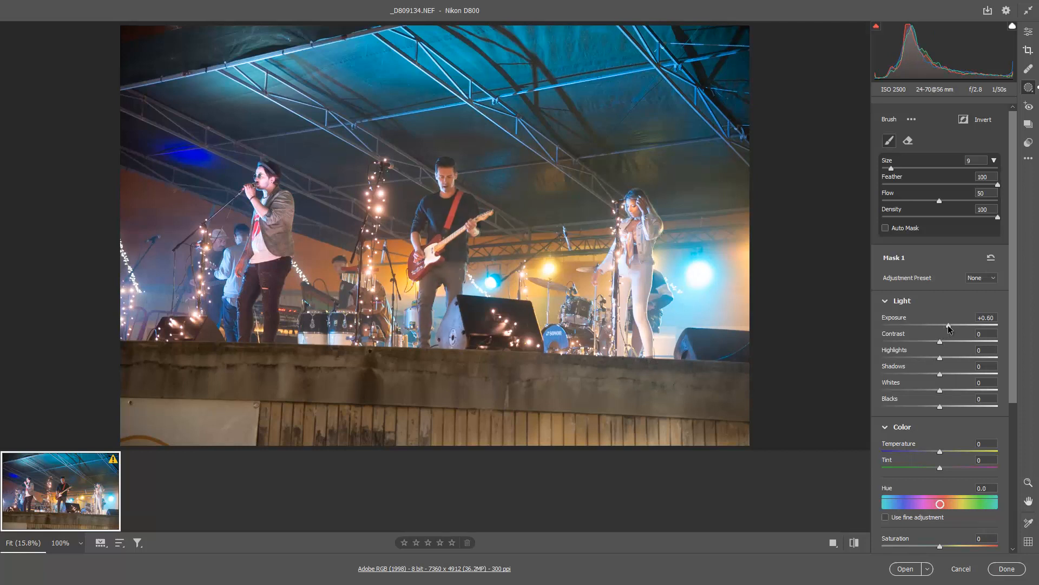
left_click_drag(948, 327, 949, 327)
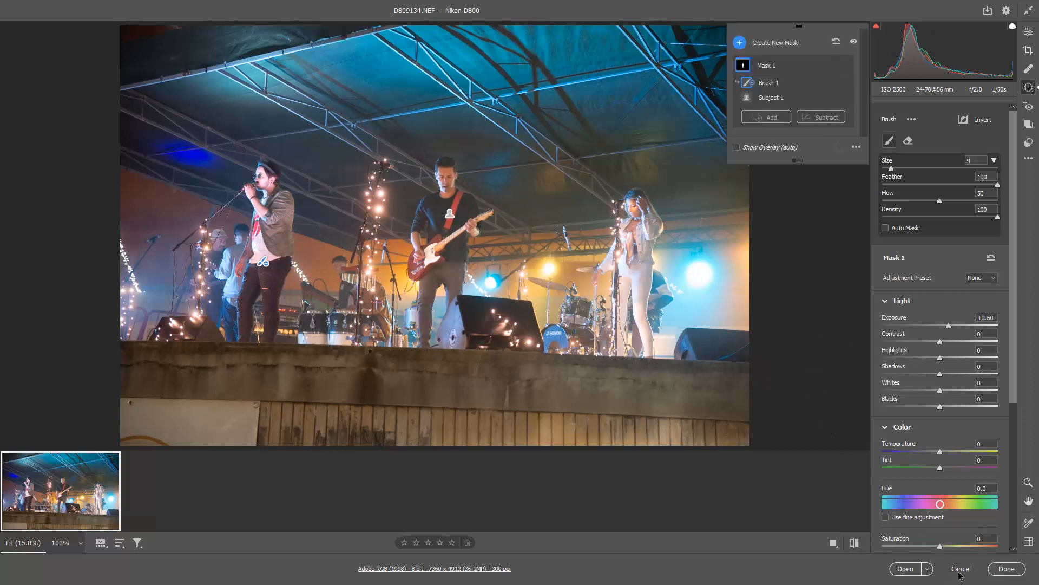
left_click(959, 570)
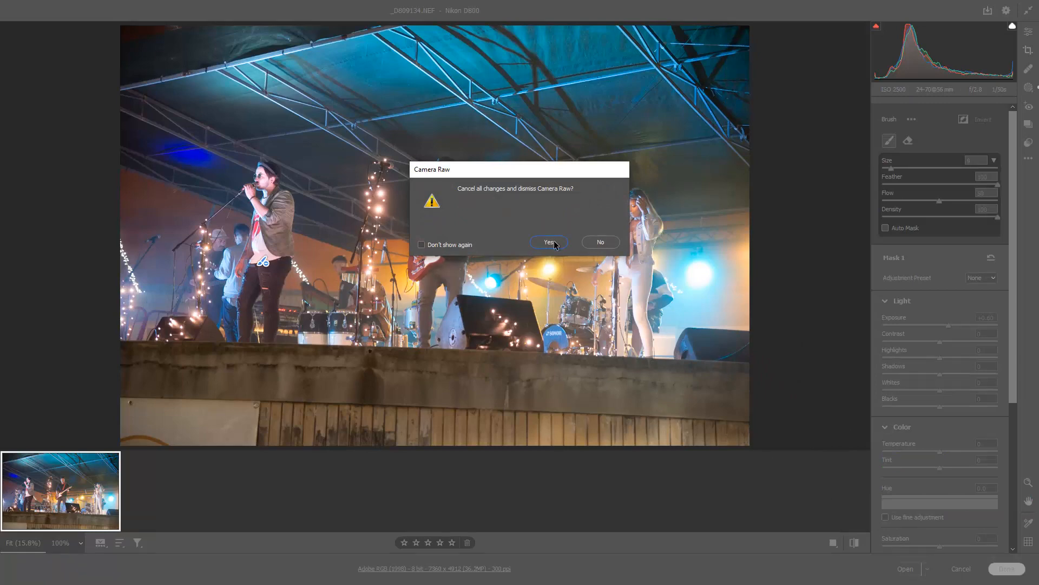
left_click(549, 242)
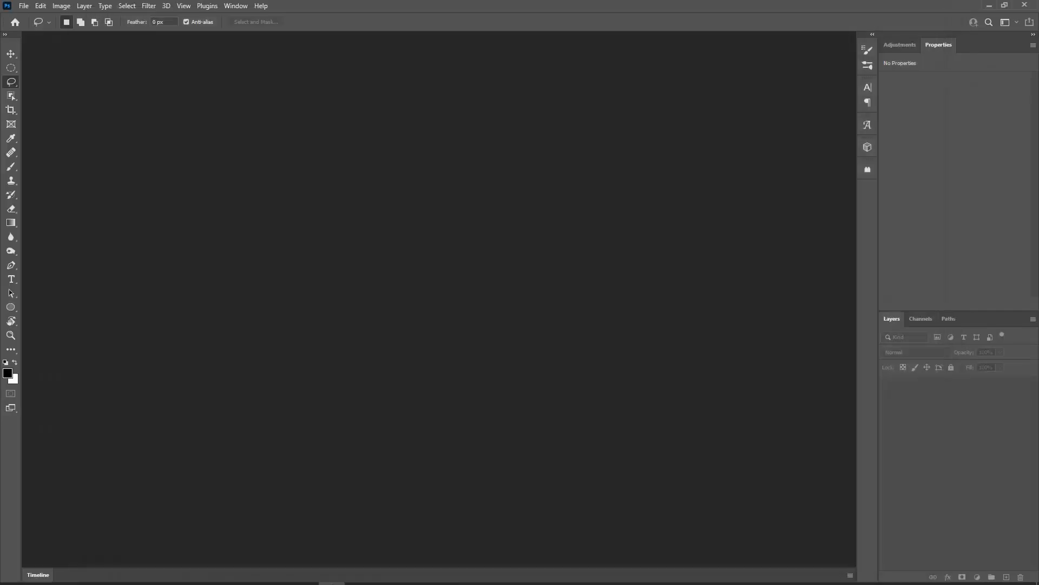
Step: Switch to Bridge and open _MIG9723-HDR.dng in Camera Raw
left_click(306, 575)
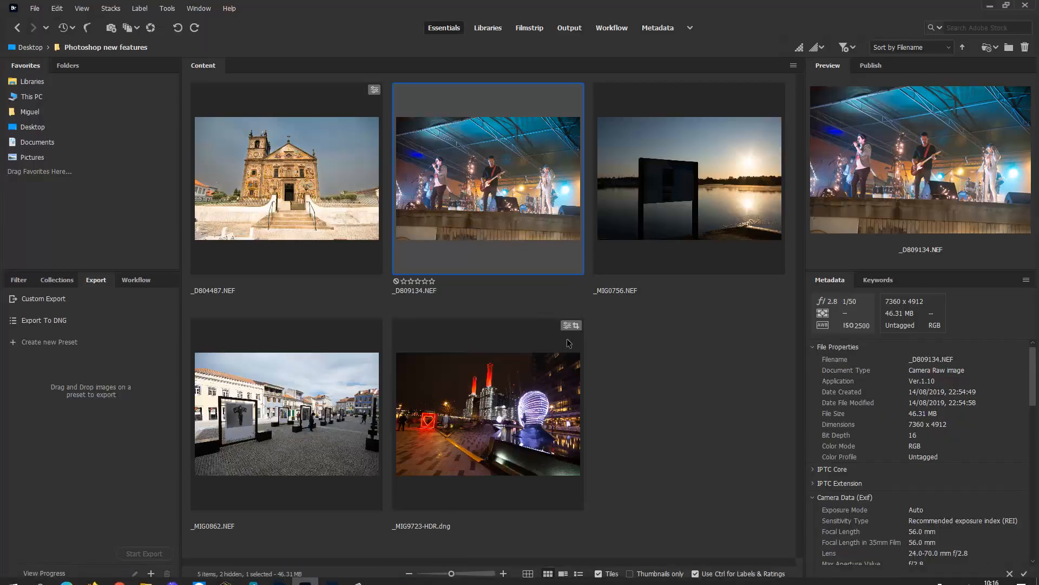
left_click(493, 425)
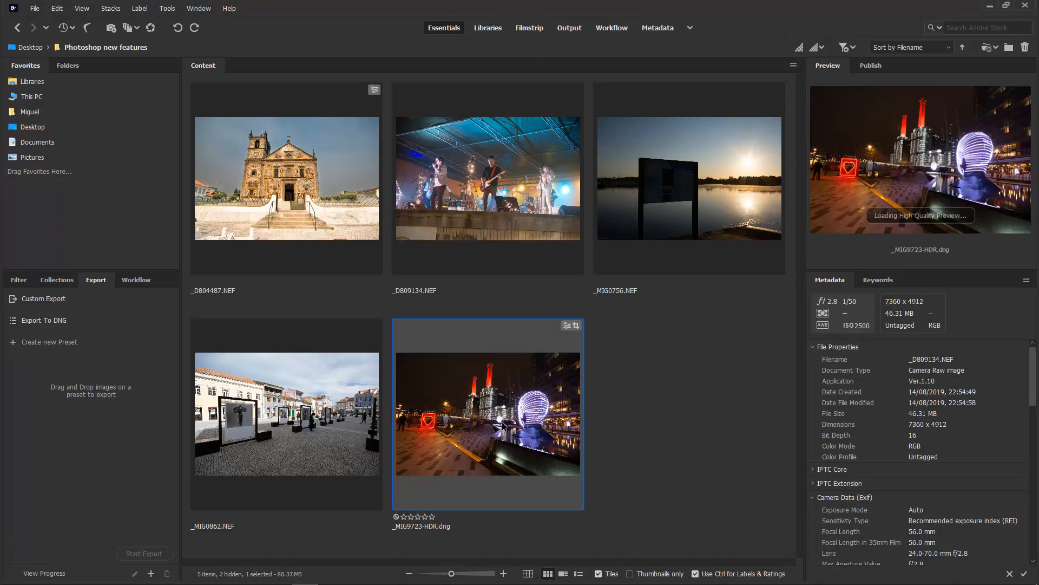
double_click(491, 417)
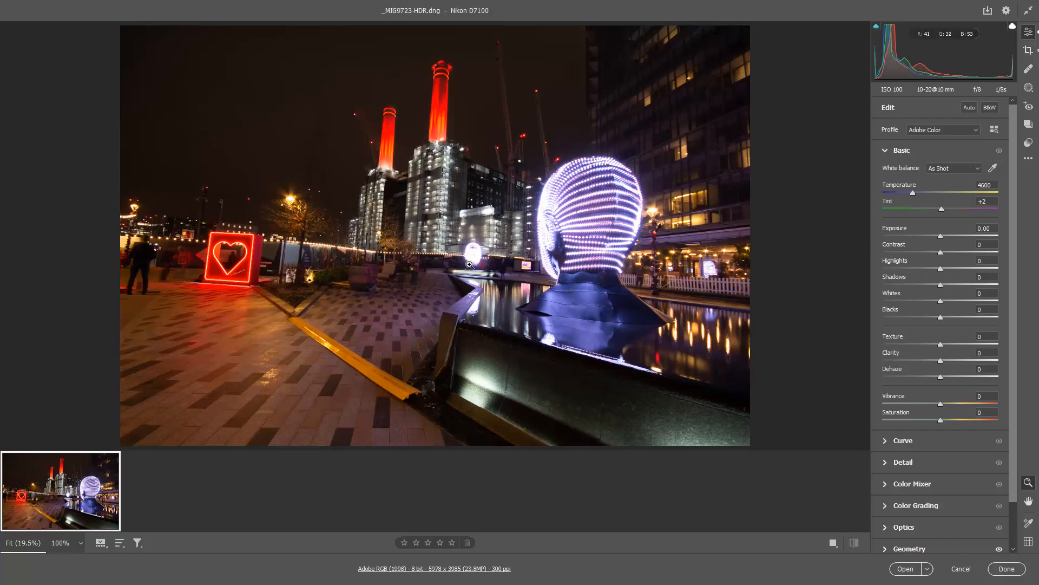
Step: Try global Highlights at -100 and strongly raised Shadows on the night photo, resetting each slider
left_click_drag(932, 272, 881, 269)
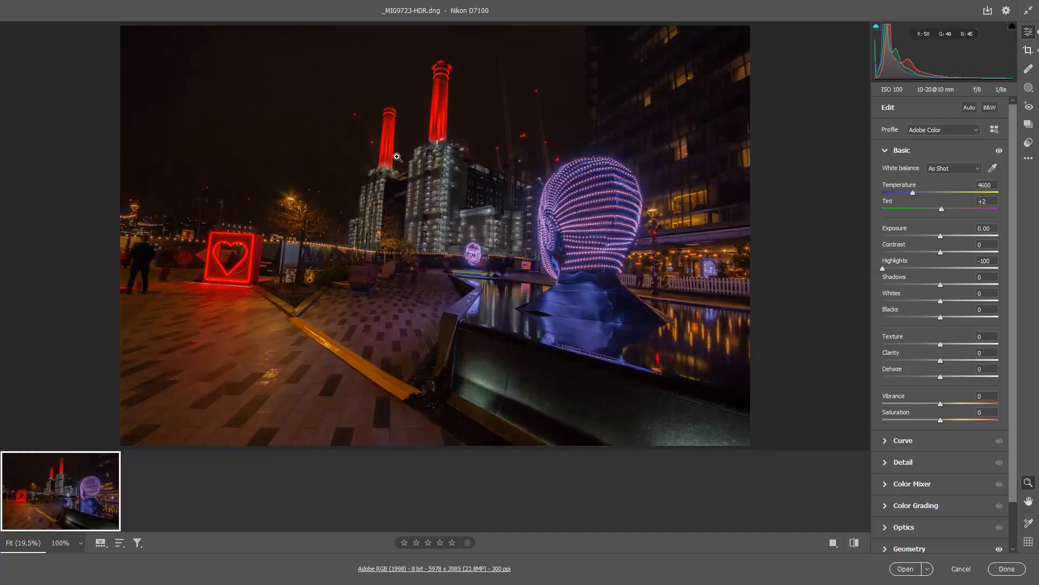
double_click(882, 267)
left_click_drag(941, 286, 998, 286)
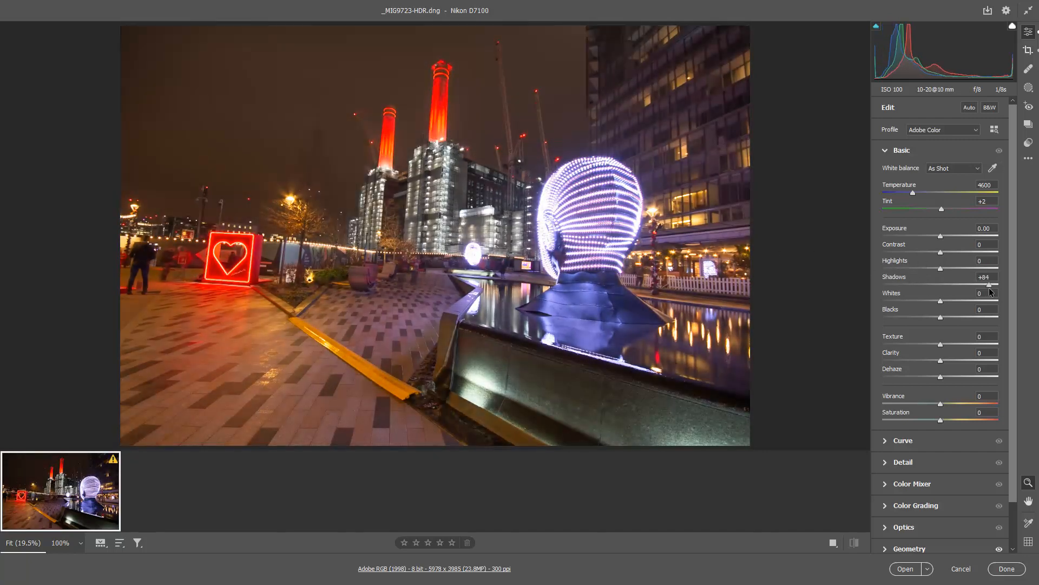
double_click(997, 286)
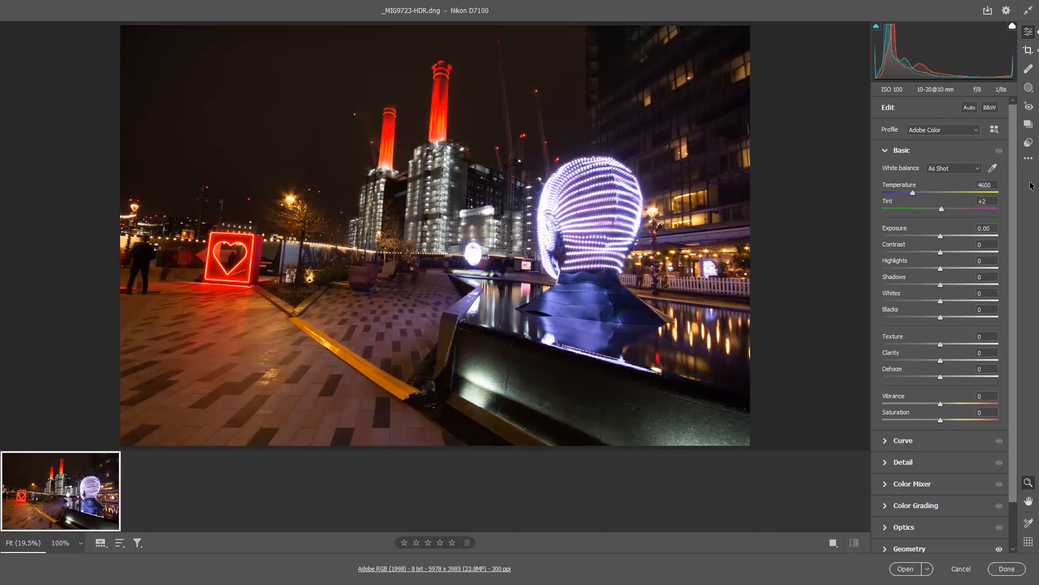
Step: Mask the illuminated head sculpture with Select Subject and set the mask's exposure to +1.10 and highlights to -47
left_click(1029, 87)
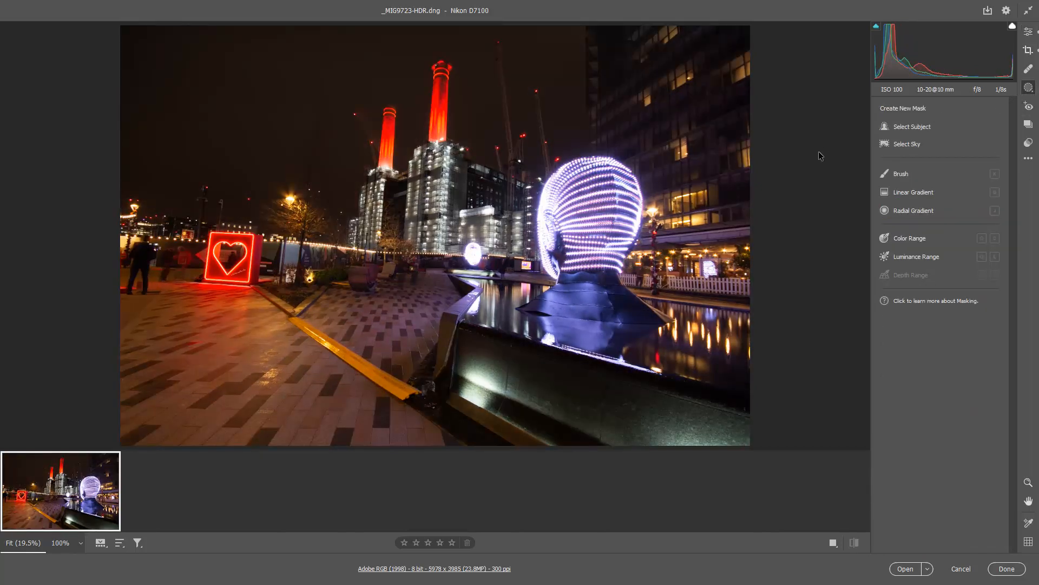
left_click(926, 130)
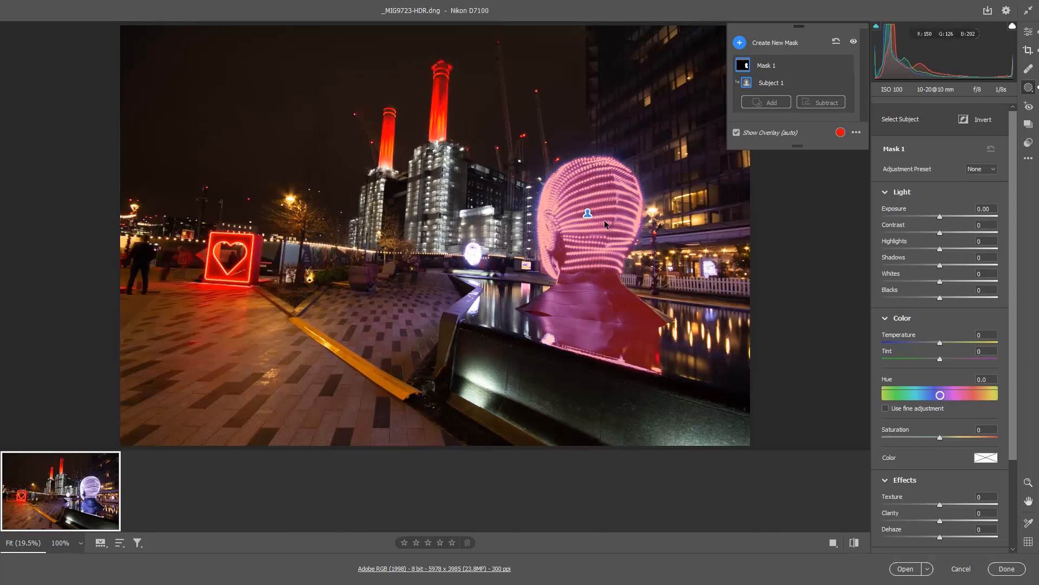
mouse_move(940, 216)
left_mouse_down()
mouse_move(964, 219)
mouse_move(923, 222)
mouse_move(956, 227)
mouse_move(940, 250)
mouse_move(913, 251)
left_mouse_up()
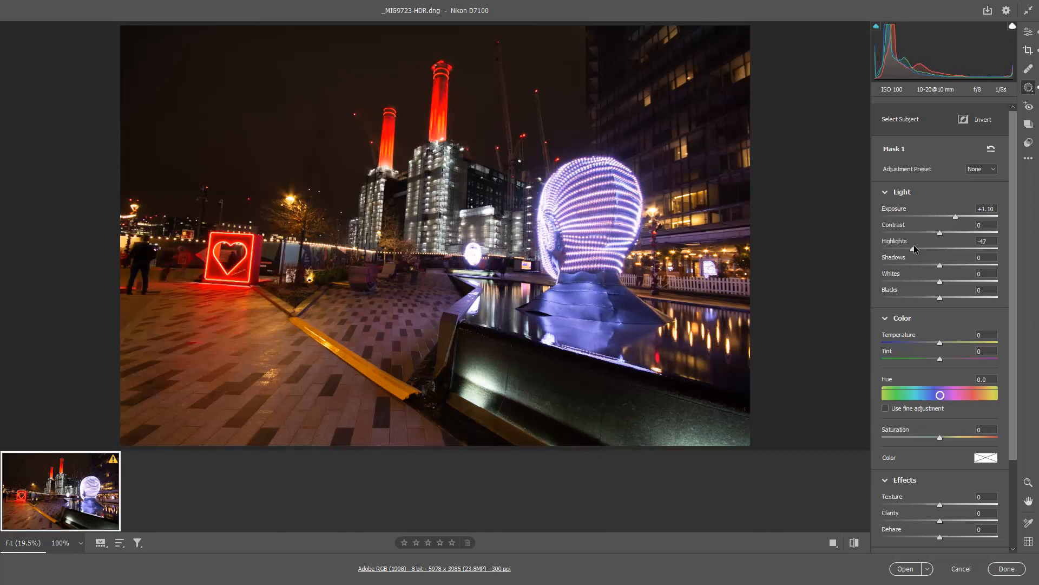
Step: Set the head sculpture mask's exposure to +1.70 and its highlights to -71
left_click_drag(956, 214, 966, 217)
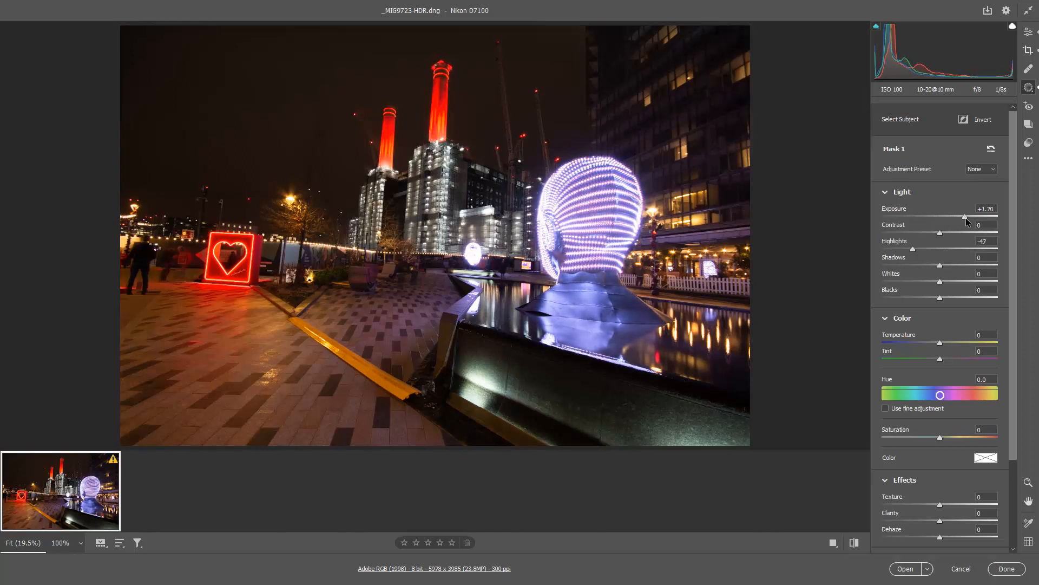
mouse_move(914, 249)
left_mouse_down()
mouse_move(901, 248)
mouse_move(928, 249)
mouse_move(901, 250)
left_mouse_up()
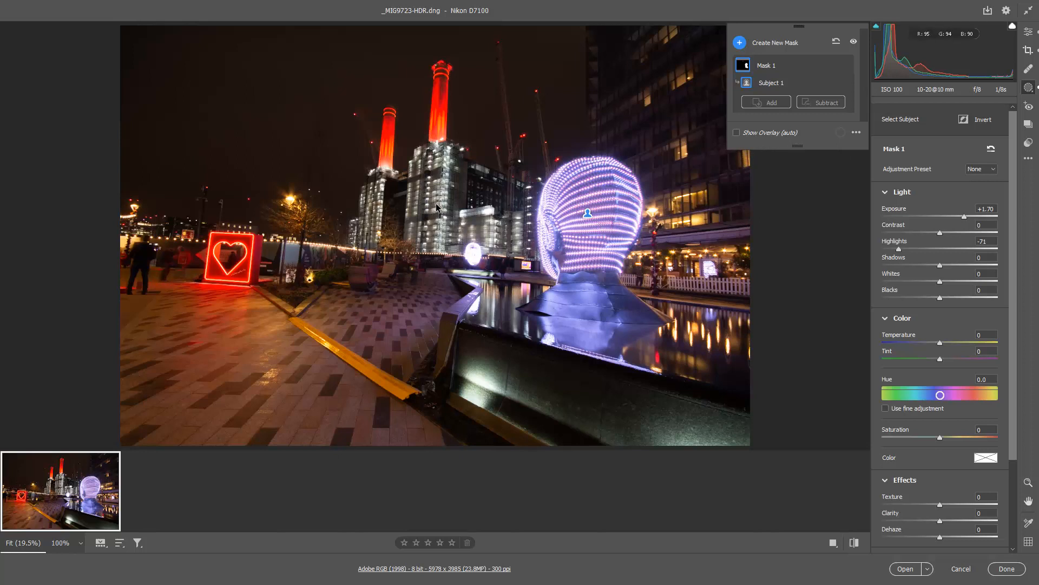
Step: Mask the night sky with Select Sky, set its temperature to -67 and exposure to +0.60, and close Camera Raw discarding the edits
left_click(741, 43)
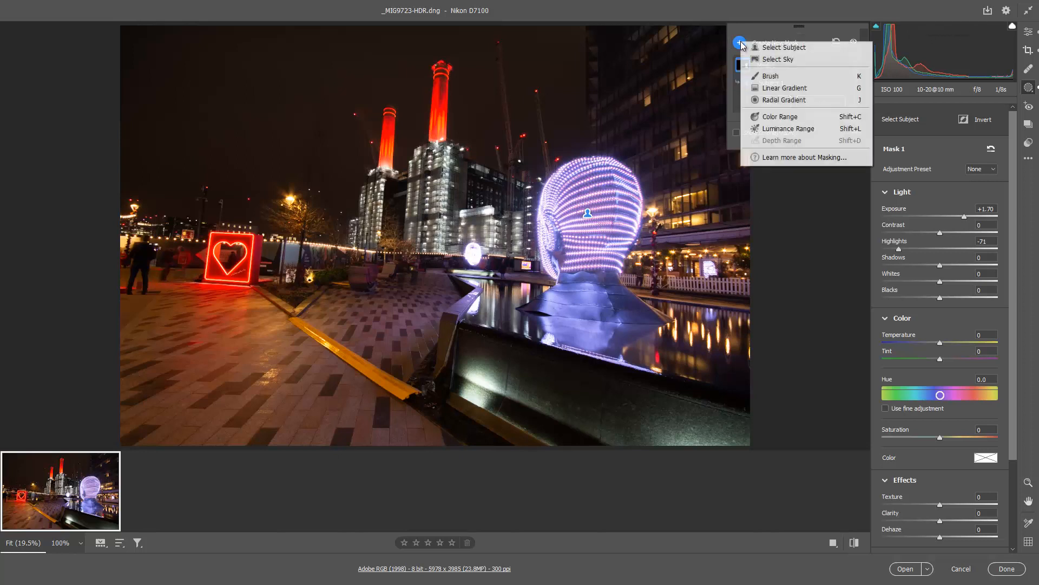
left_click(781, 62)
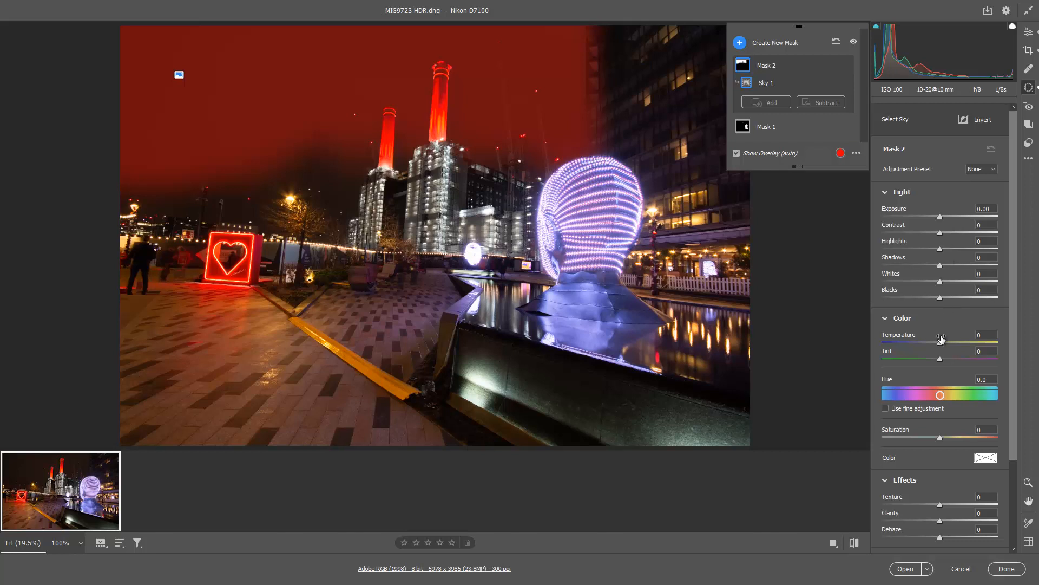
left_click_drag(939, 342, 904, 340)
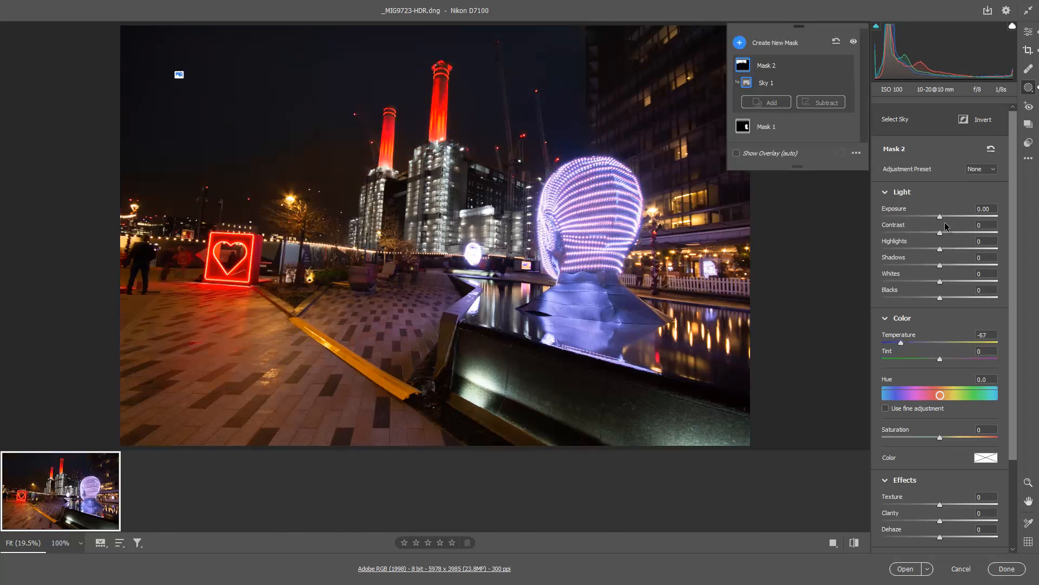
left_click_drag(940, 217, 948, 219)
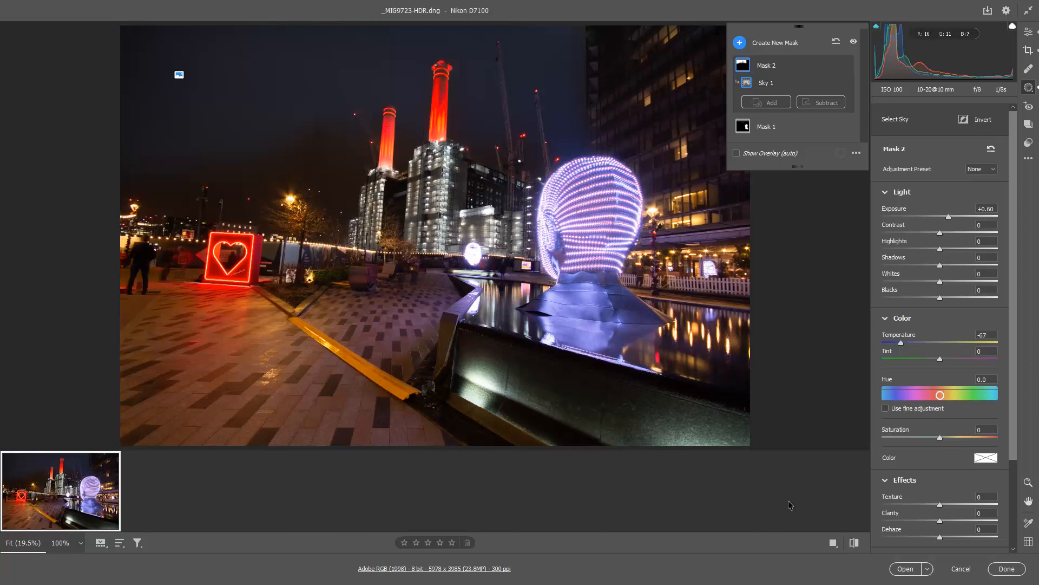
left_click(961, 569)
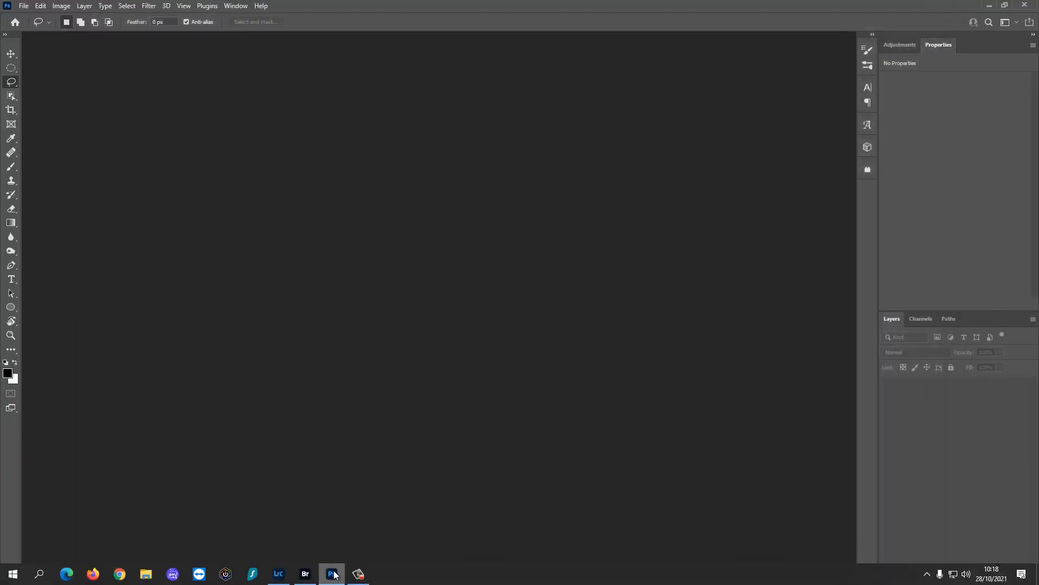
Step: Switch to Lightroom Classic and bring up the backlit lakeside sign photo _MIG0756.NEF in Develop
left_click(276, 580)
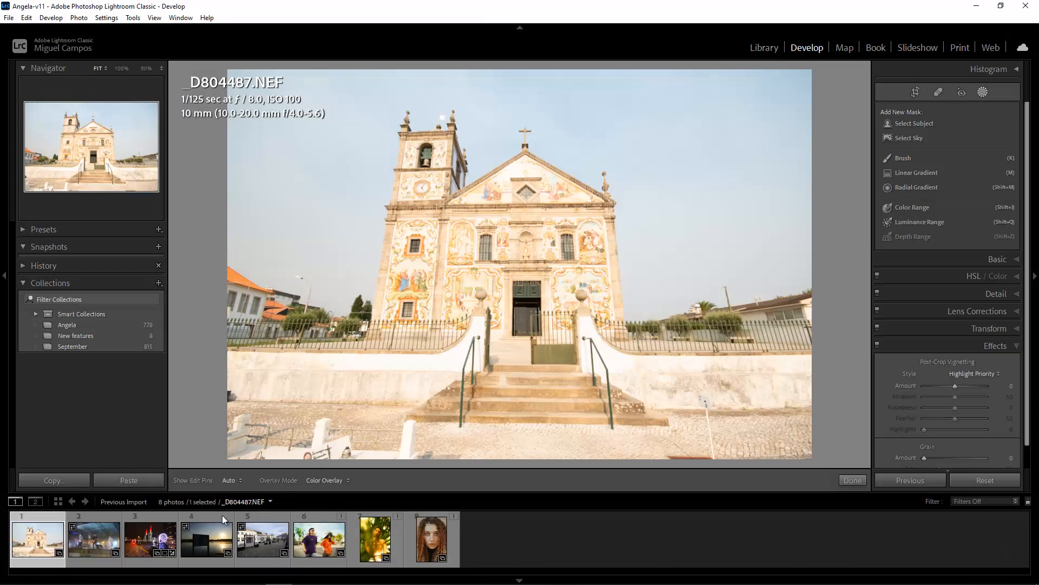
left_click(200, 537)
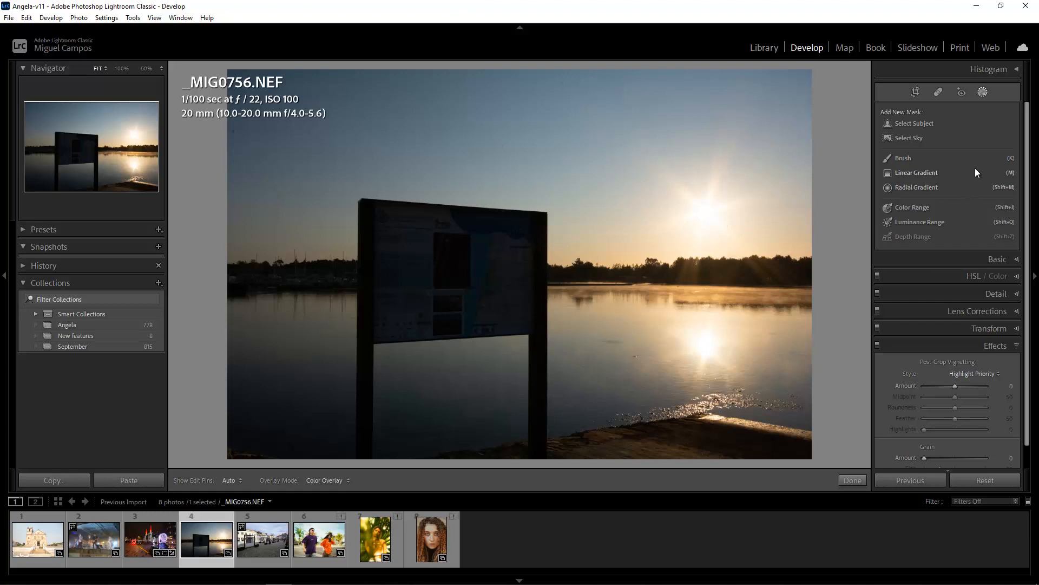
left_click(1016, 71)
left_click(1016, 71)
Step: Mask the information sign with Select Subject and set the mask's exposure to 2.72
left_click(983, 93)
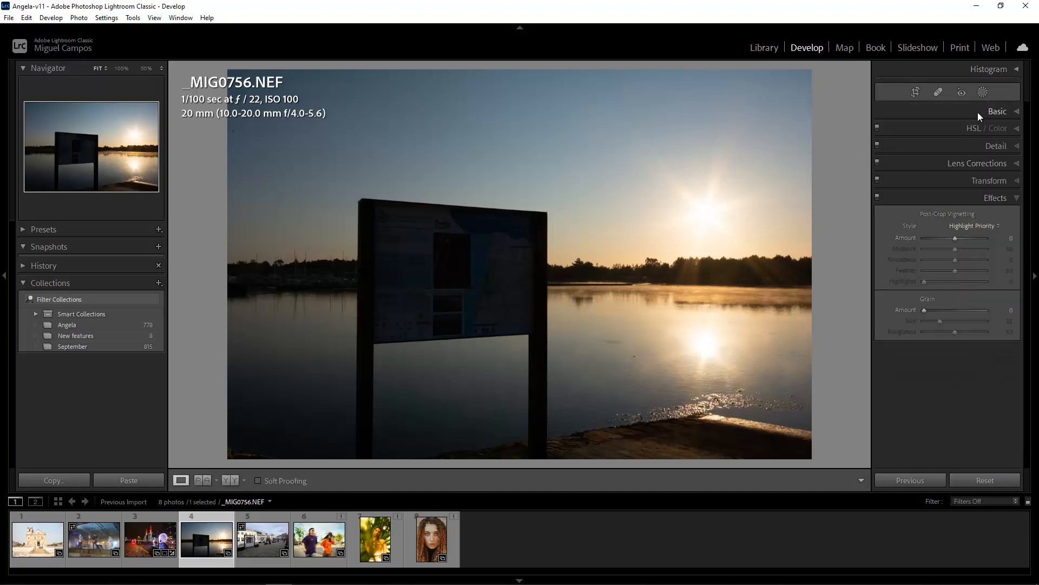
left_click(983, 93)
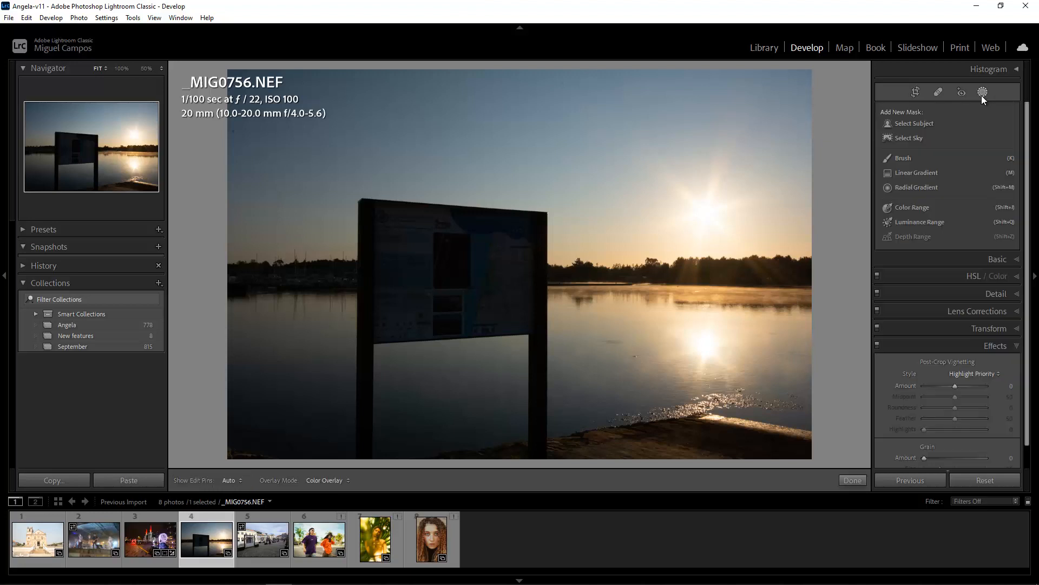
left_click(910, 135)
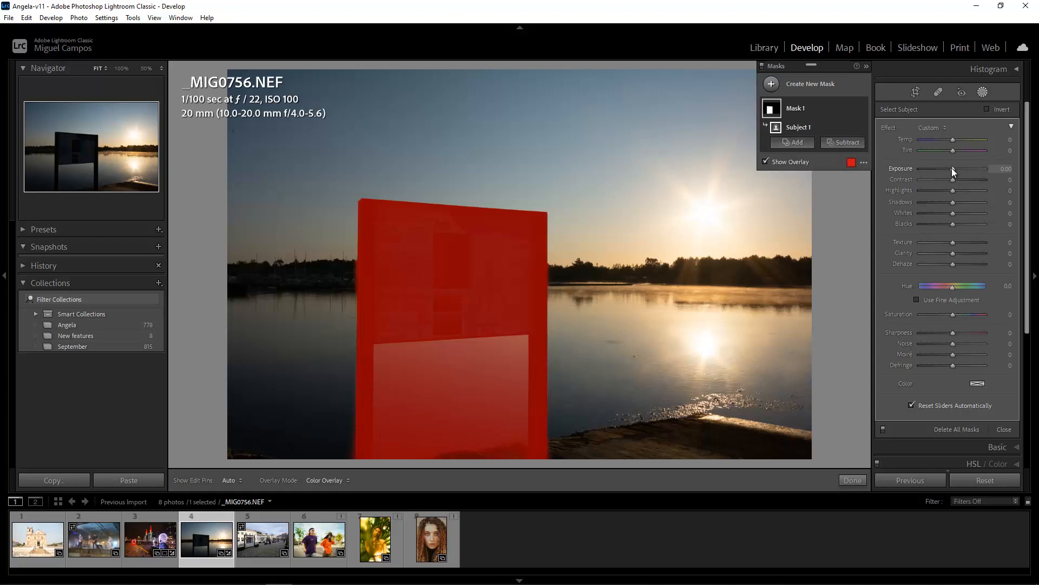
left_click_drag(952, 168, 975, 168)
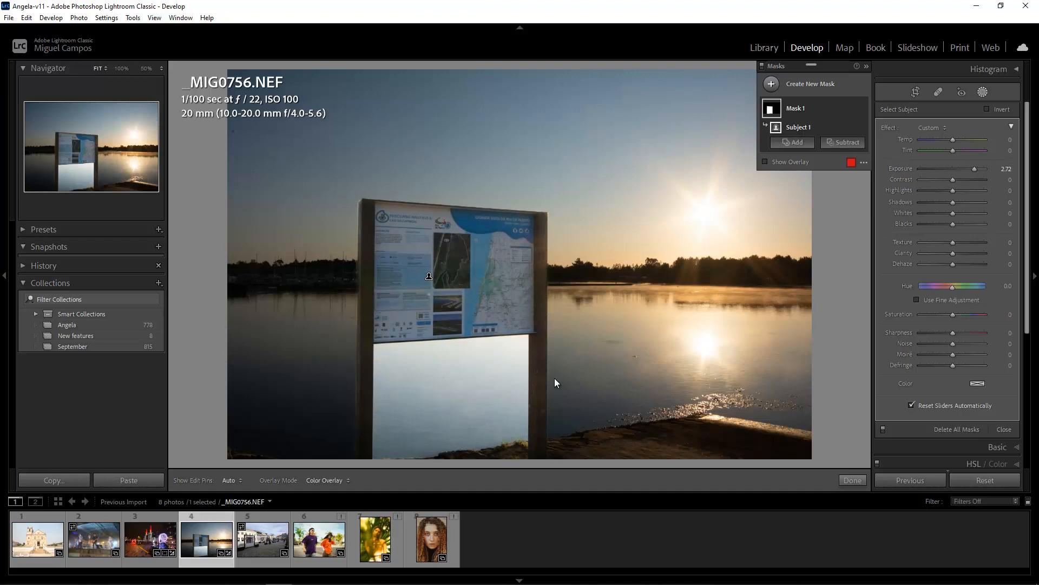
Step: Subtract the water between the sign's legs from the mask with a brush, reducing the brush size to 8 and 6 while painting
left_click(845, 143)
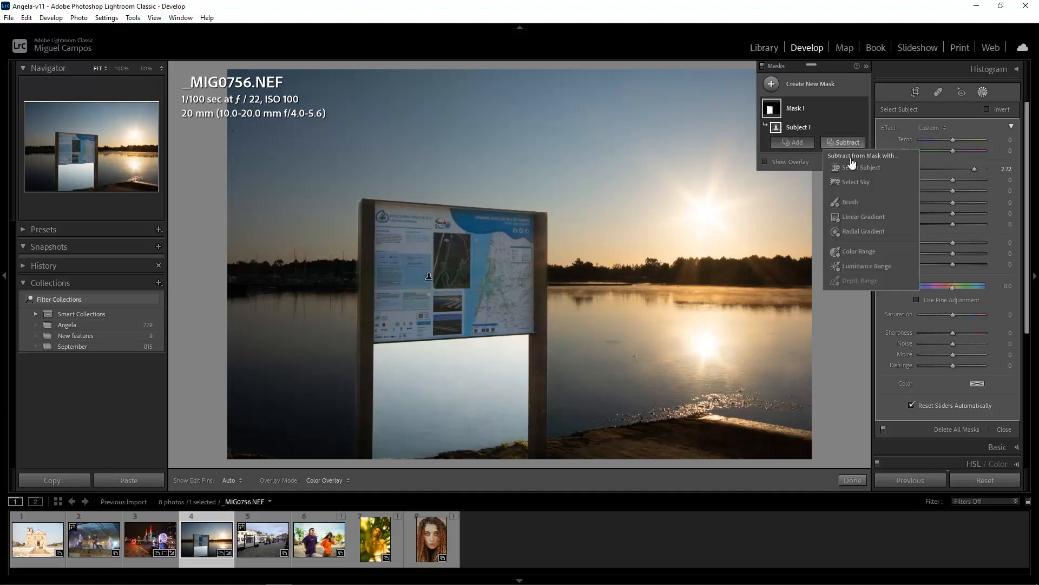
left_click(853, 201)
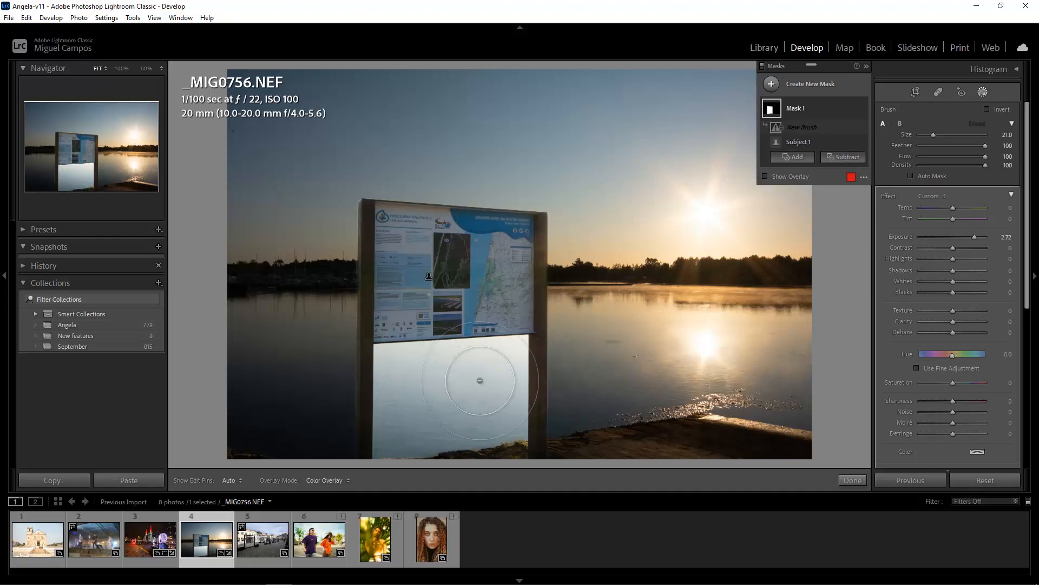
scroll(480, 380, "down", 9)
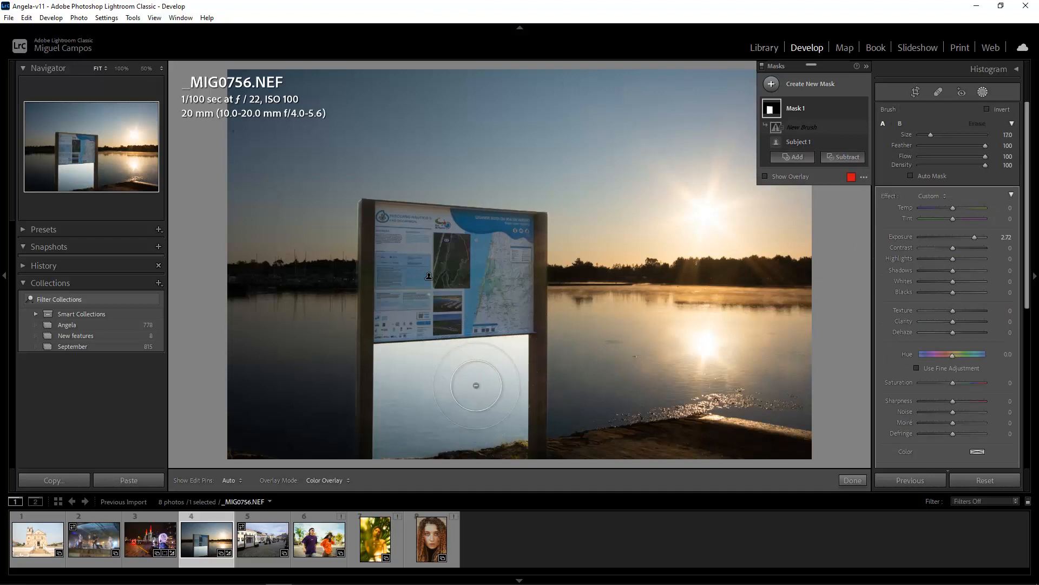
scroll(476, 385, "down", 4)
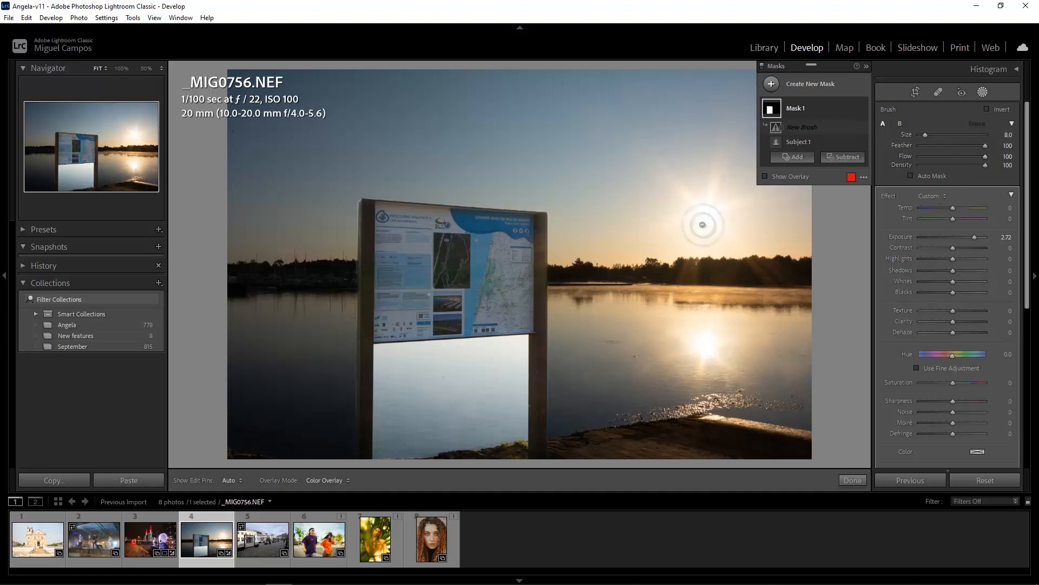
key("h")
mouse_move(486, 368)
left_mouse_down()
mouse_move(436, 382)
mouse_move(455, 360)
mouse_move(501, 356)
mouse_move(509, 375)
mouse_move(494, 406)
mouse_move(455, 432)
mouse_move(402, 437)
mouse_move(480, 440)
mouse_move(517, 420)
mouse_move(515, 355)
mouse_move(524, 350)
mouse_move(523, 411)
mouse_move(477, 444)
mouse_move(380, 454)
left_mouse_up()
scroll(424, 432, "down", 3)
scroll(520, 348, "down", 4)
mouse_move(378, 456)
left_mouse_down()
mouse_move(377, 351)
mouse_move(388, 344)
mouse_move(525, 339)
mouse_move(411, 340)
mouse_move(517, 340)
mouse_move(462, 344)
mouse_move(389, 379)
mouse_move(402, 386)
mouse_move(384, 360)
mouse_move(395, 358)
mouse_move(386, 383)
mouse_move(387, 368)
mouse_move(377, 380)
mouse_move(377, 420)
mouse_move(402, 429)
mouse_move(496, 410)
mouse_move(398, 386)
mouse_move(407, 362)
mouse_move(518, 348)
mouse_move(394, 359)
mouse_move(417, 408)
mouse_move(424, 394)
mouse_move(390, 446)
mouse_move(519, 355)
left_mouse_up()
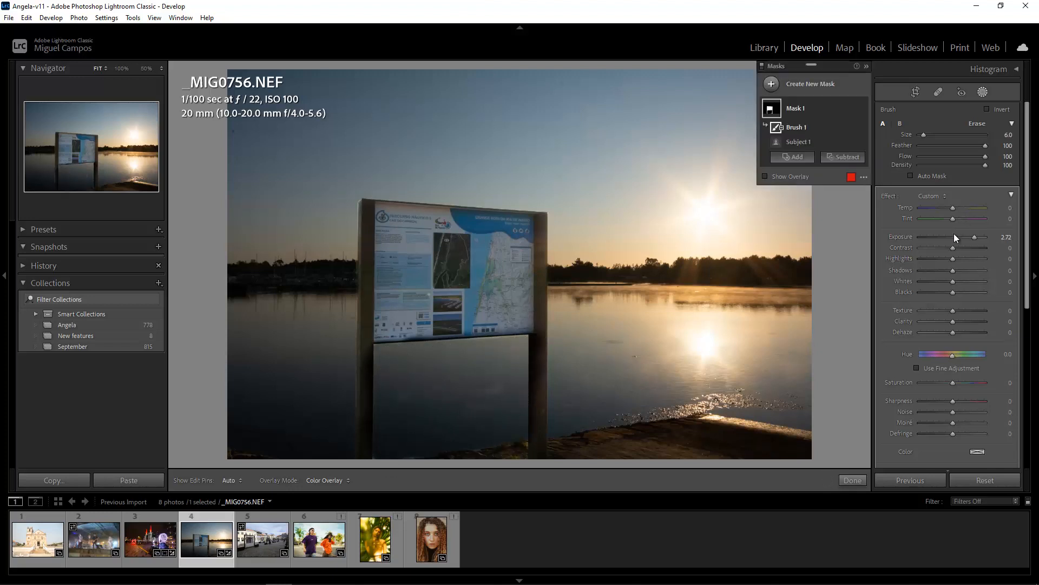
Step: Check and touch up the brushed-out area with the sign mask's exposure at -3.26, and set the exposure to 3.13
left_click_drag(972, 236, 933, 235)
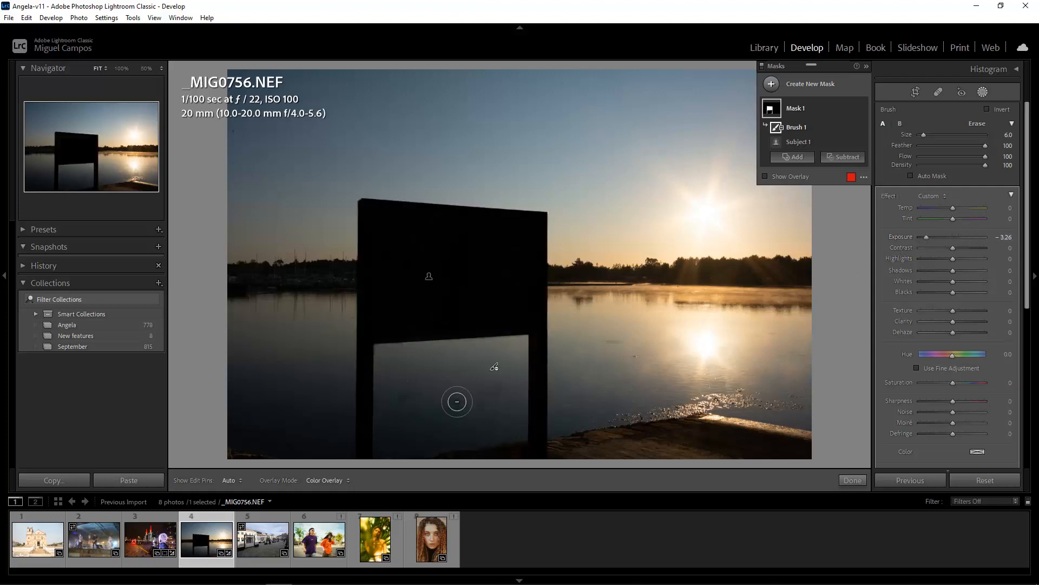
mouse_move(494, 395)
left_mouse_down()
mouse_move(403, 400)
mouse_move(487, 390)
left_mouse_up()
left_click_drag(938, 241, 979, 246)
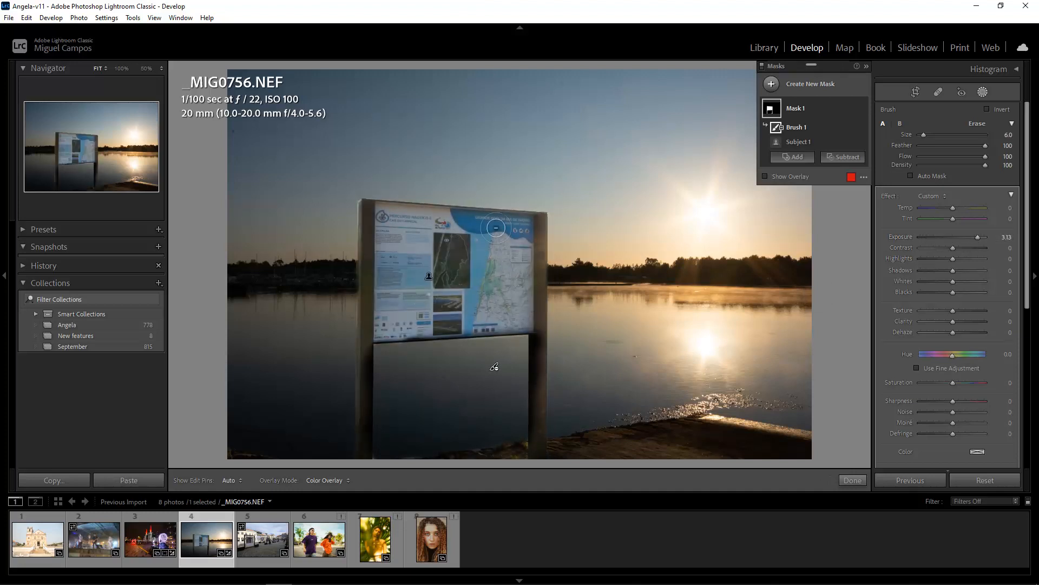